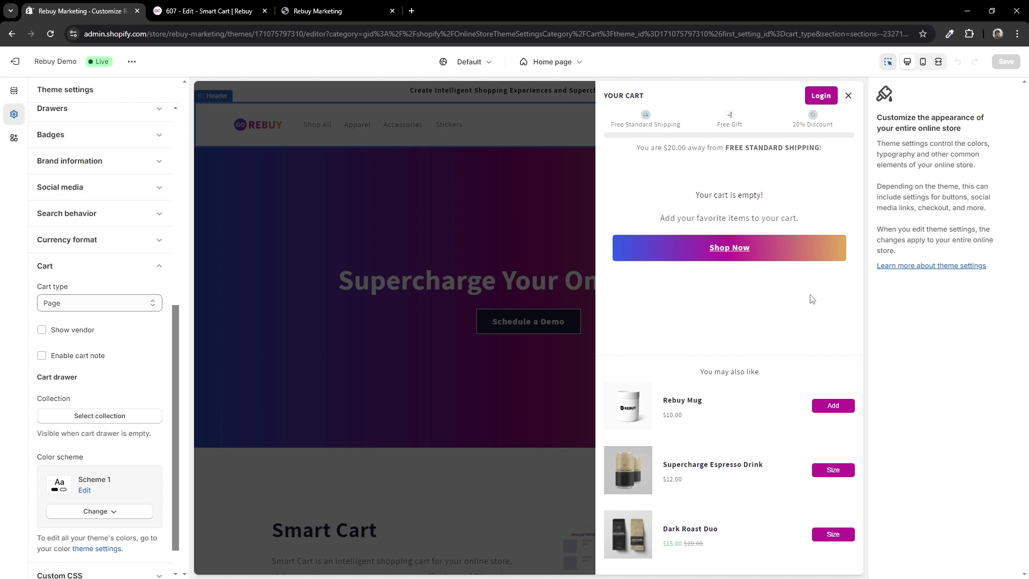
Reopen the preview cart, then keep the cart type at Page in Theme settings > Cart
left_click(848, 96)
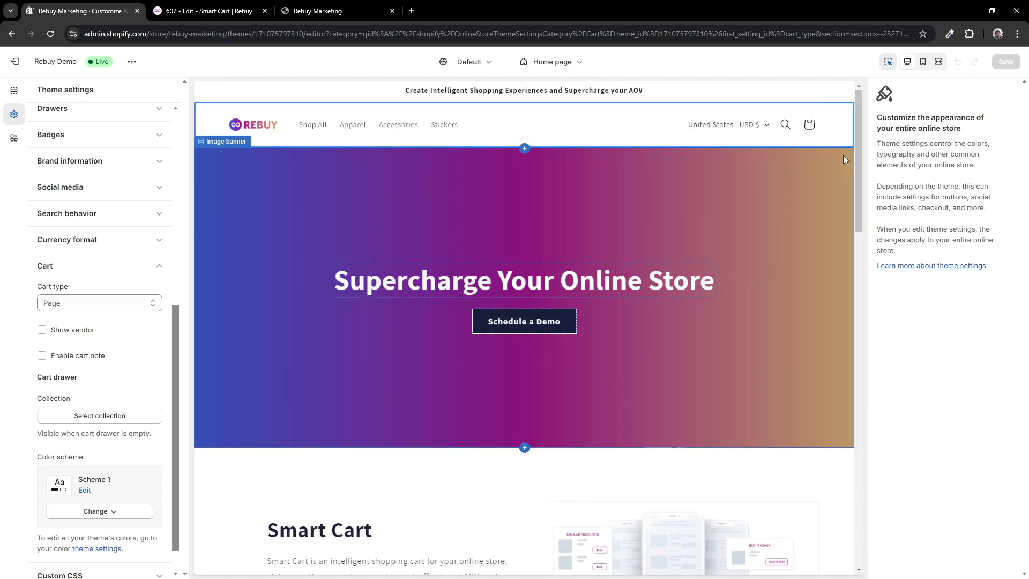
left_click(810, 124)
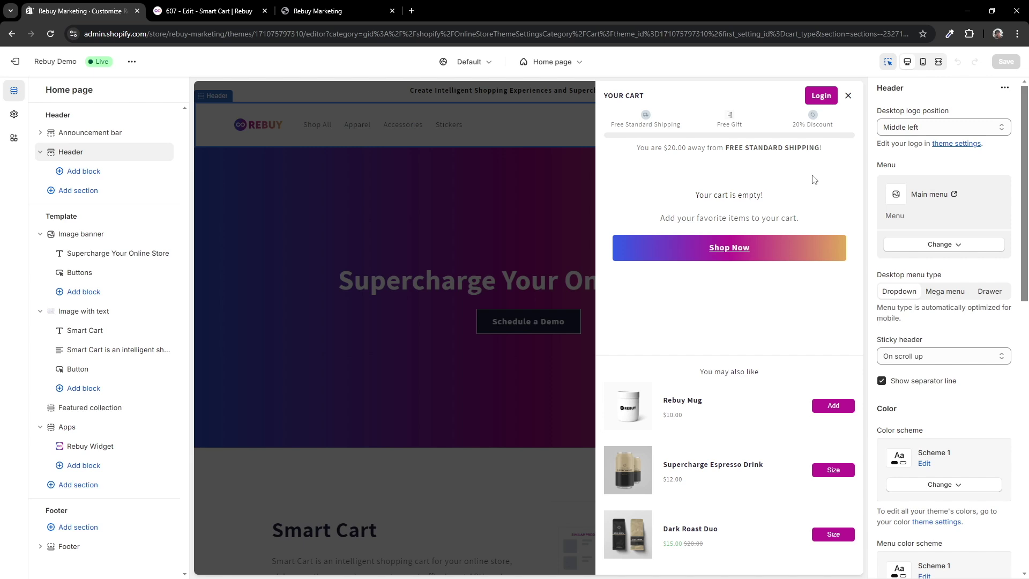
left_click(14, 115)
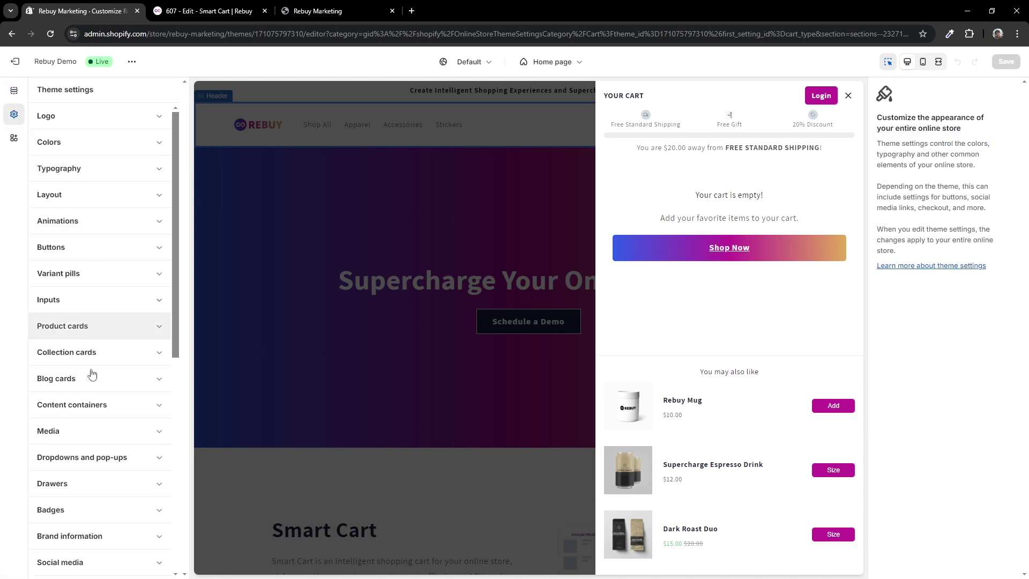
scroll(100, 393, "down", 2)
scroll(101, 393, "down", 5)
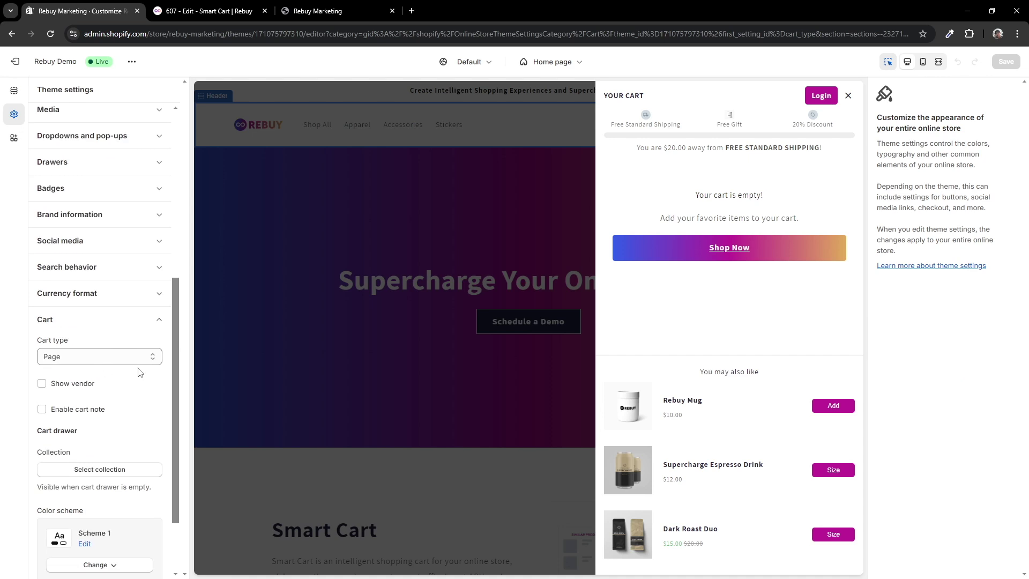
left_click(154, 364)
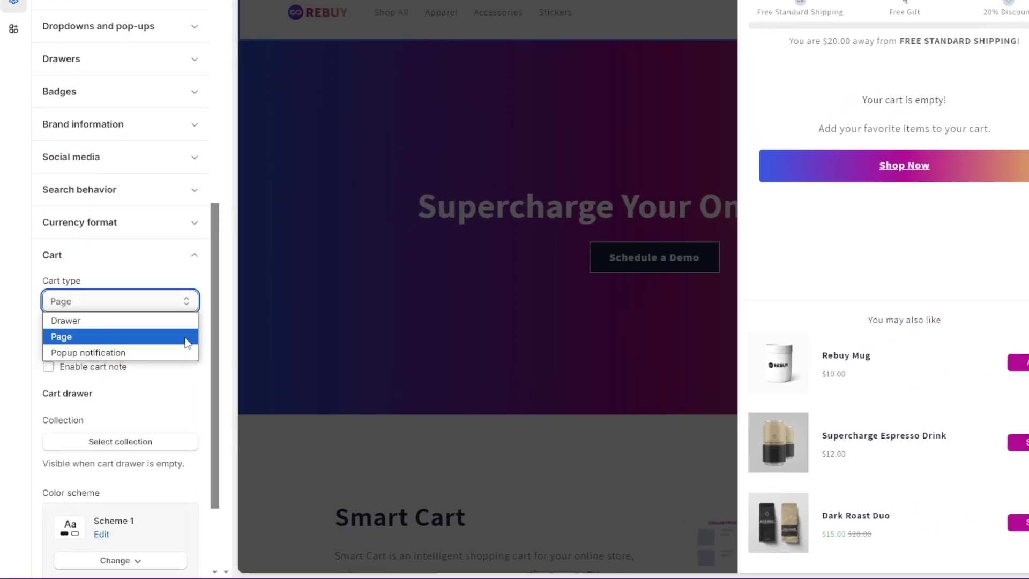
left_click(205, 320)
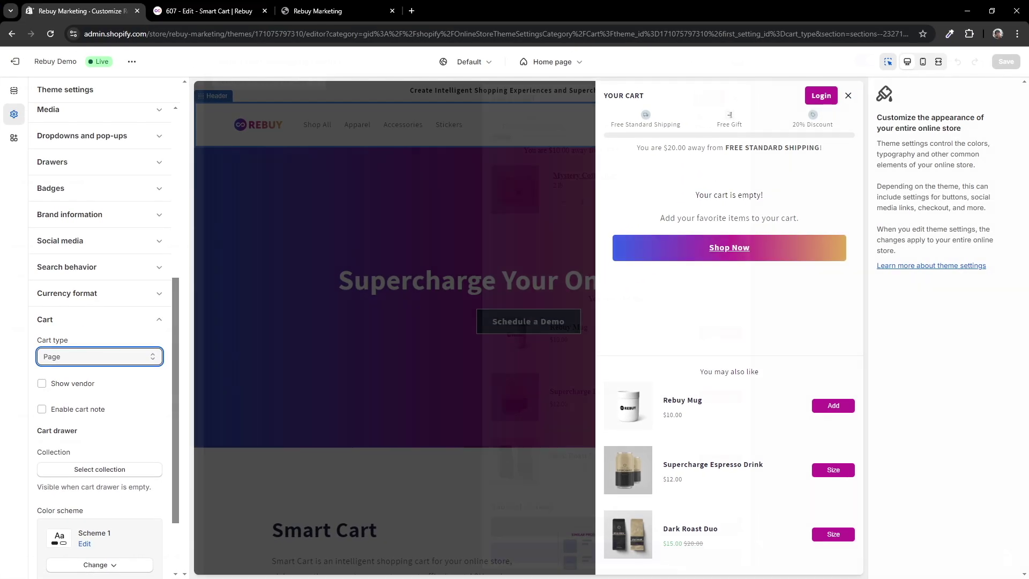
key("ctrl+Tab")
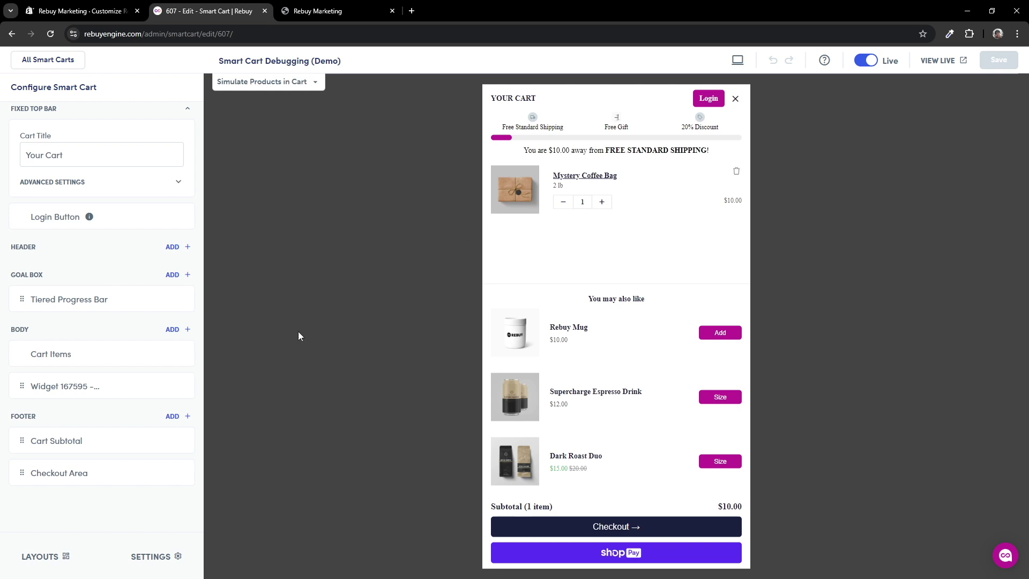
Bring up Smart Cart's Other Settings down to Event Callbacks, then return to the storefront
left_click(152, 557)
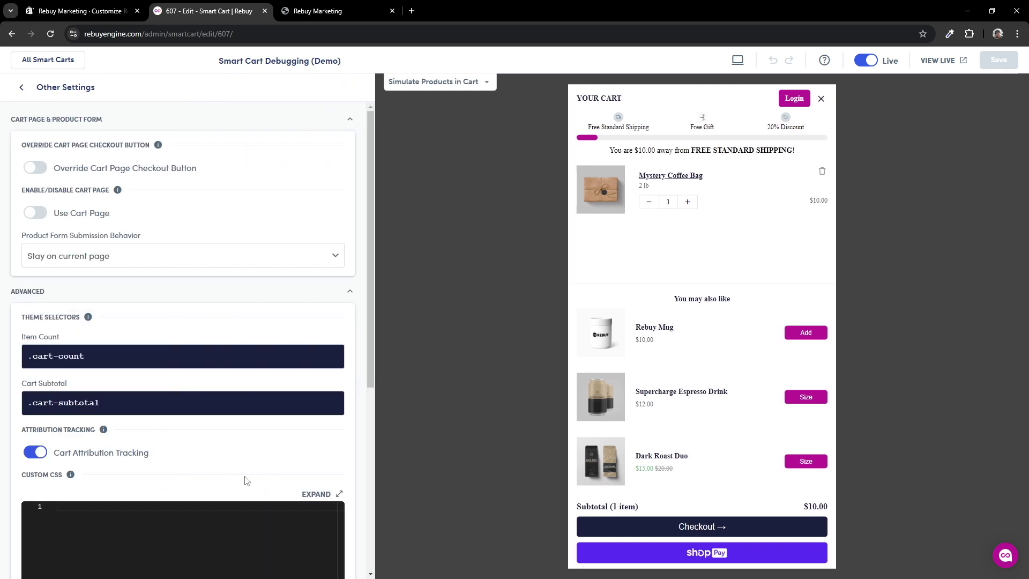
scroll(294, 423, "down", 5)
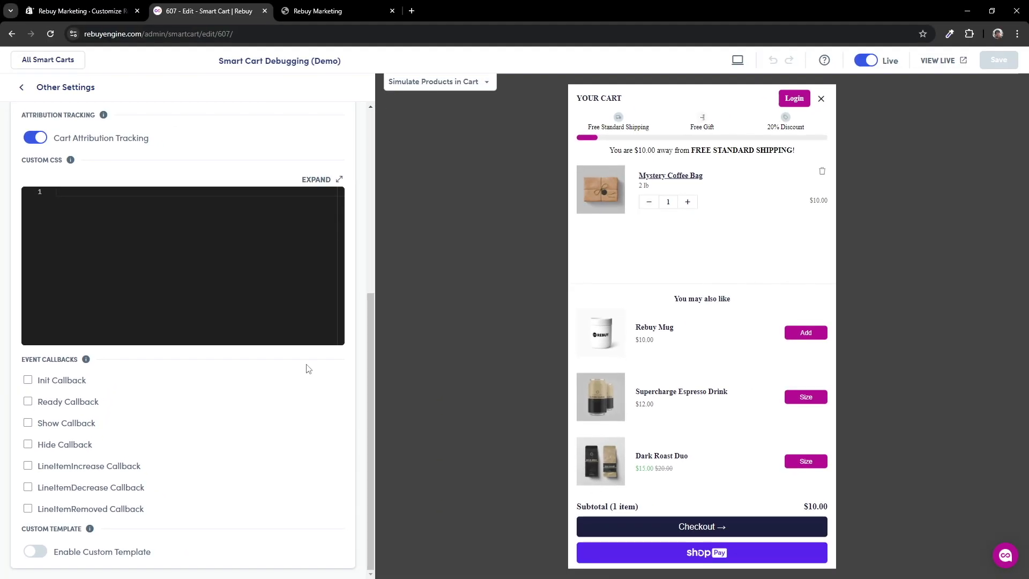
key("ctrl+Tab")
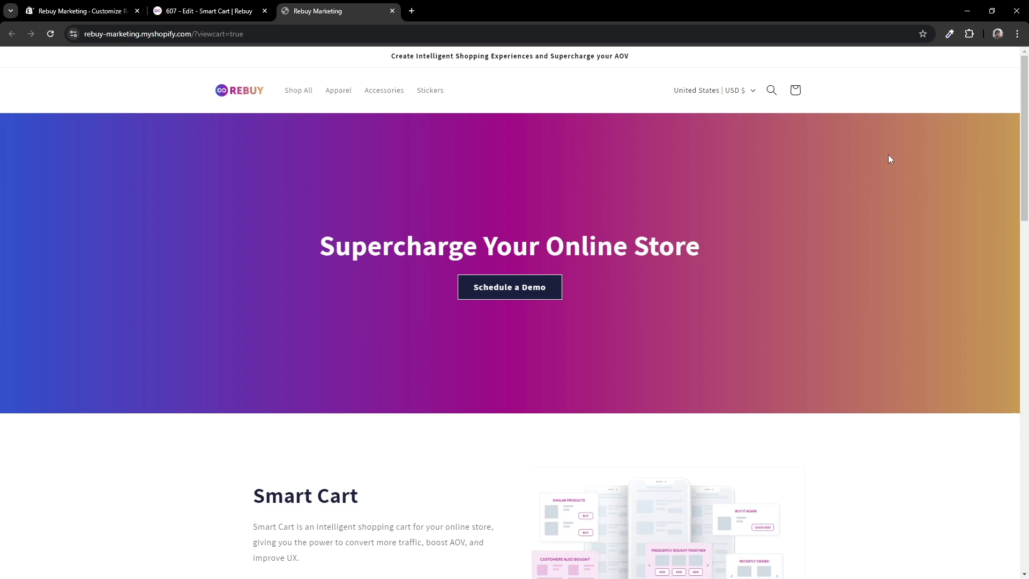
left_click(795, 91)
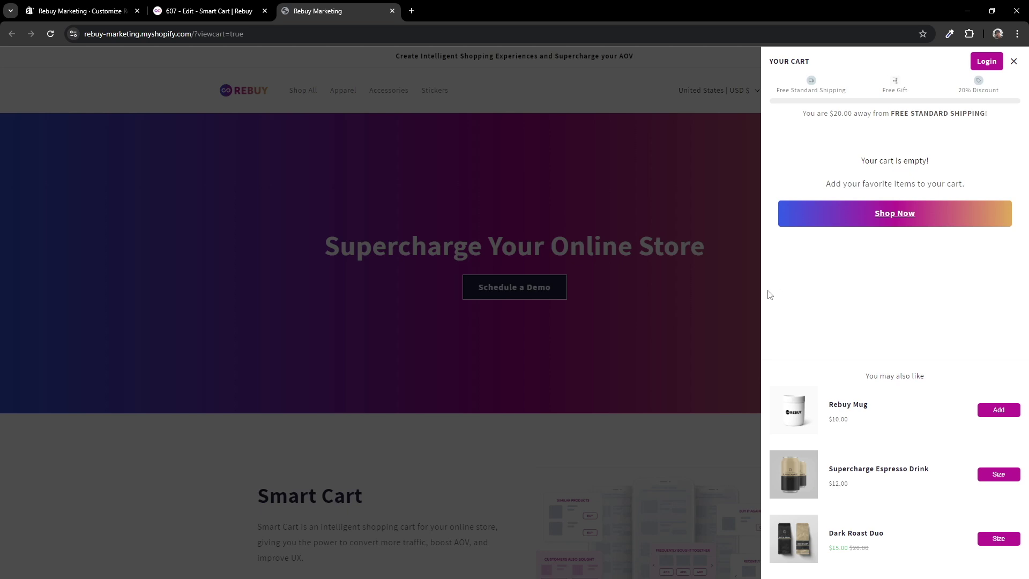
left_click(729, 278)
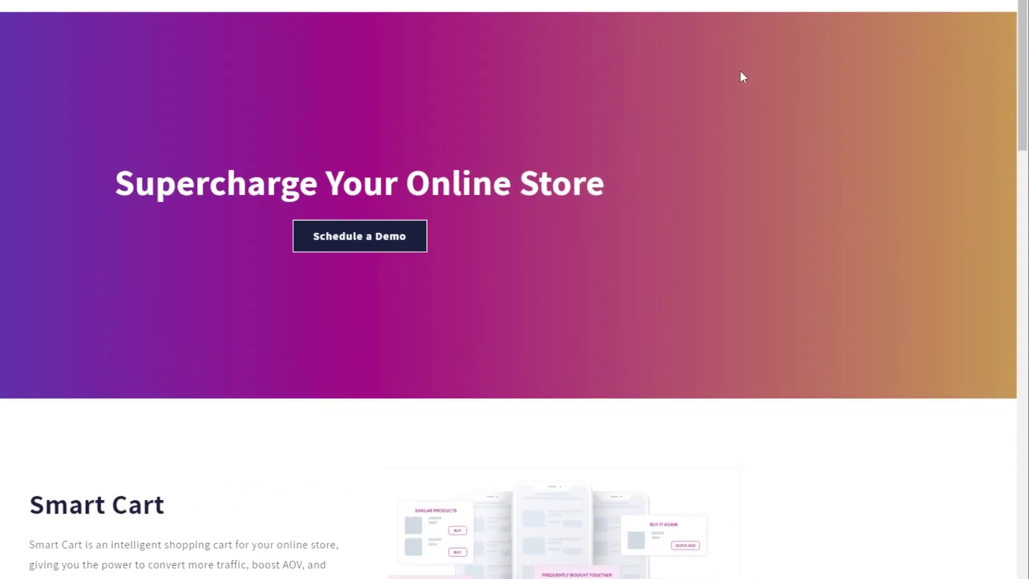
Inspect the storefront cart icon in DevTools and select its <a id="cart-icon-bubble"> link
right_click(723, 46)
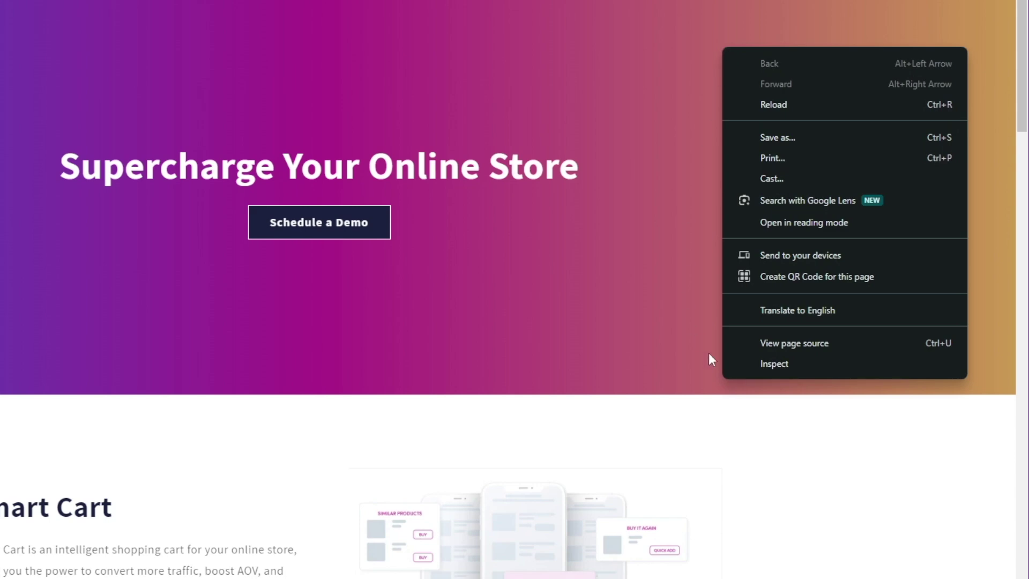
left_click(758, 363)
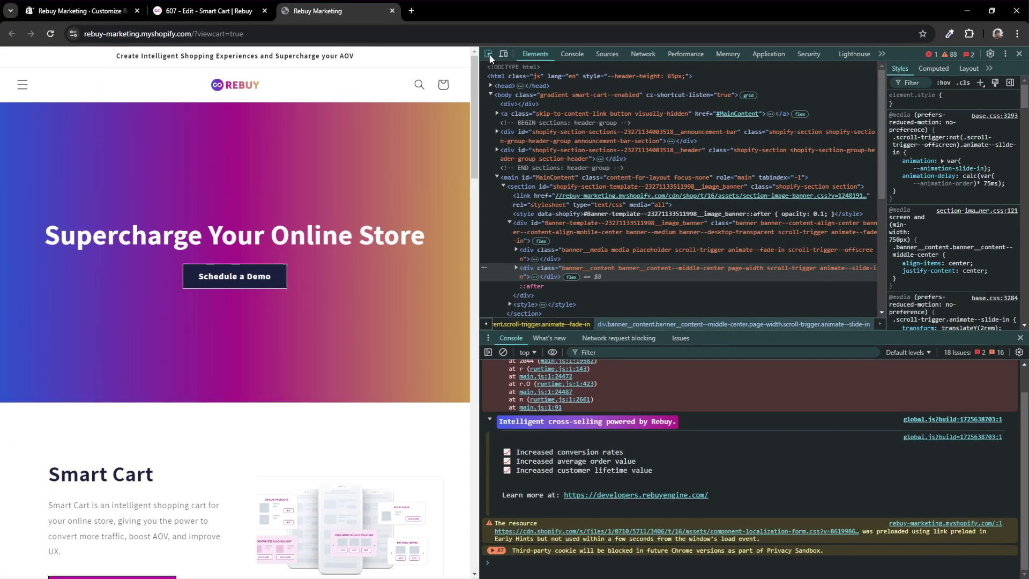
left_click(490, 55)
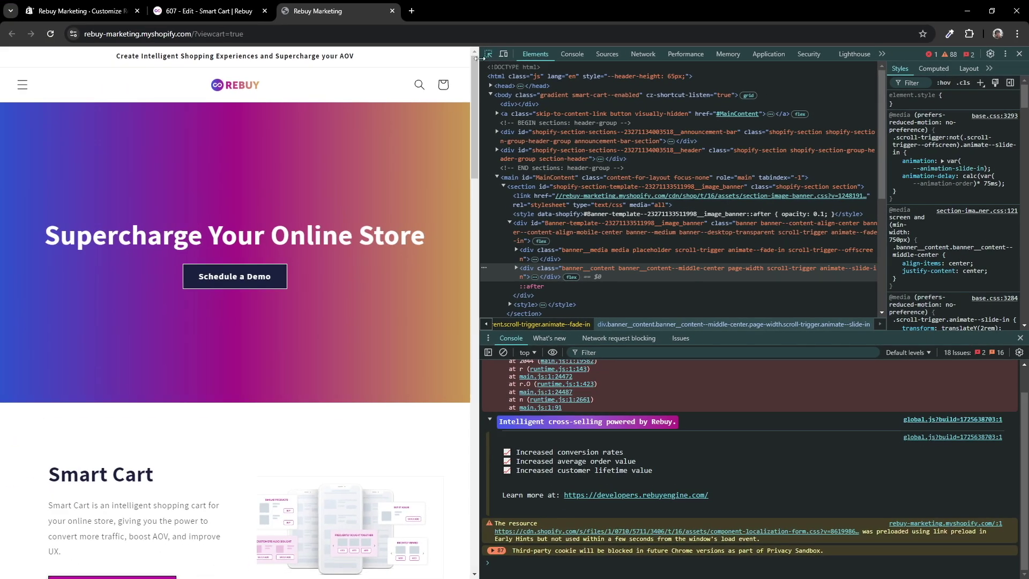
left_click(449, 88)
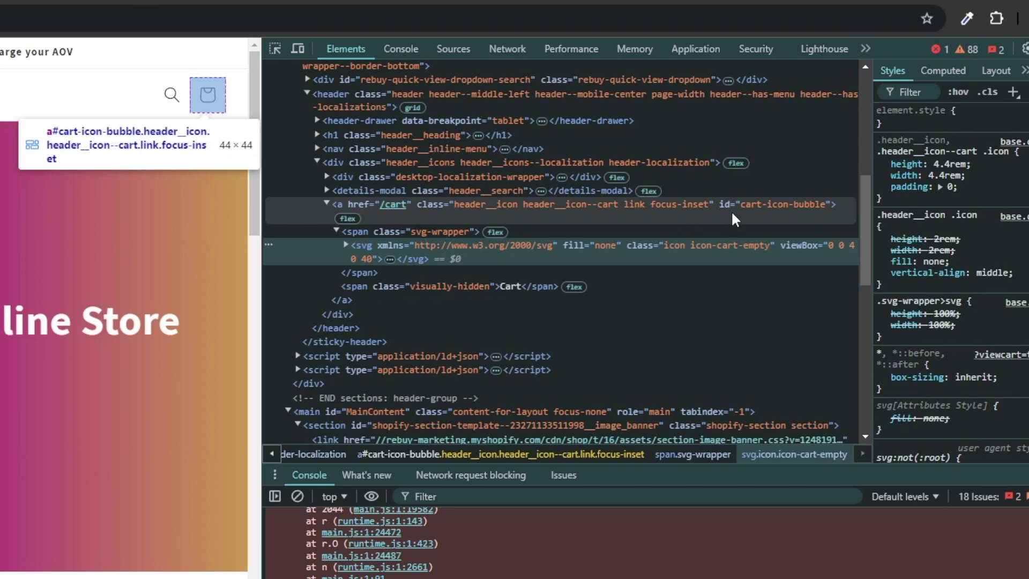
left_click(786, 206)
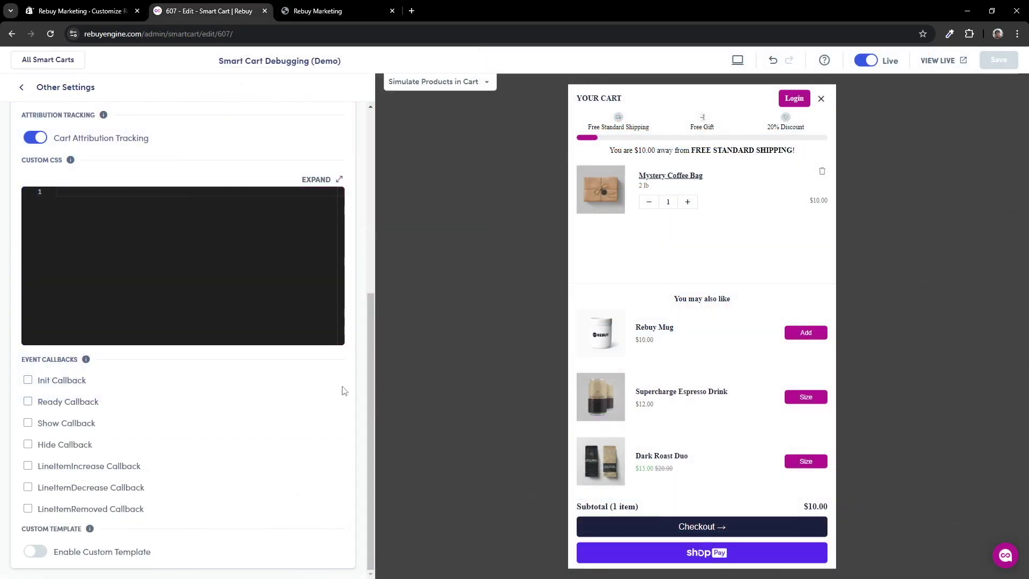
Enable the Ready Callback and paste the example code into the larger code editor
left_click(233, 403)
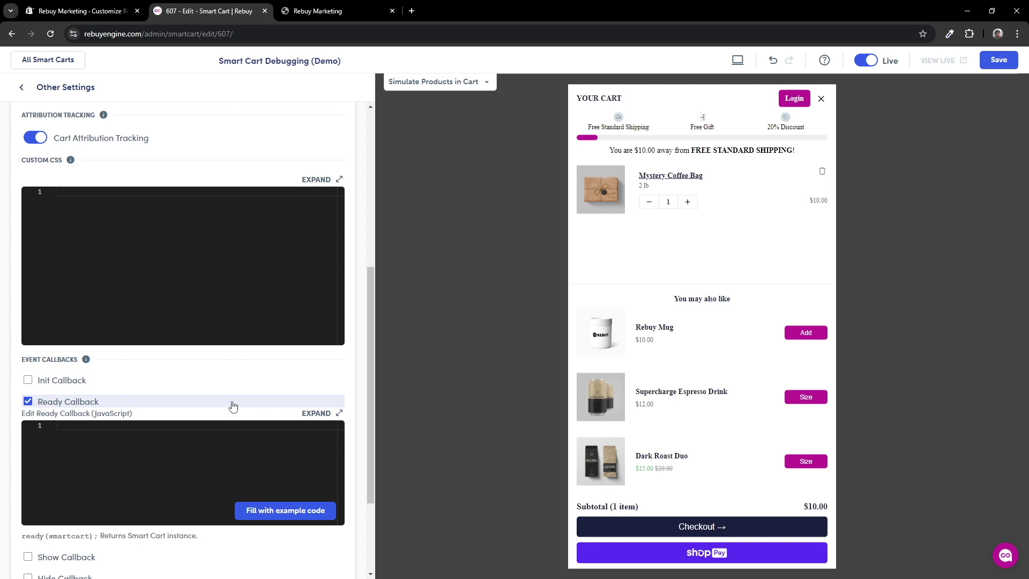
scroll(234, 405, "down", 2)
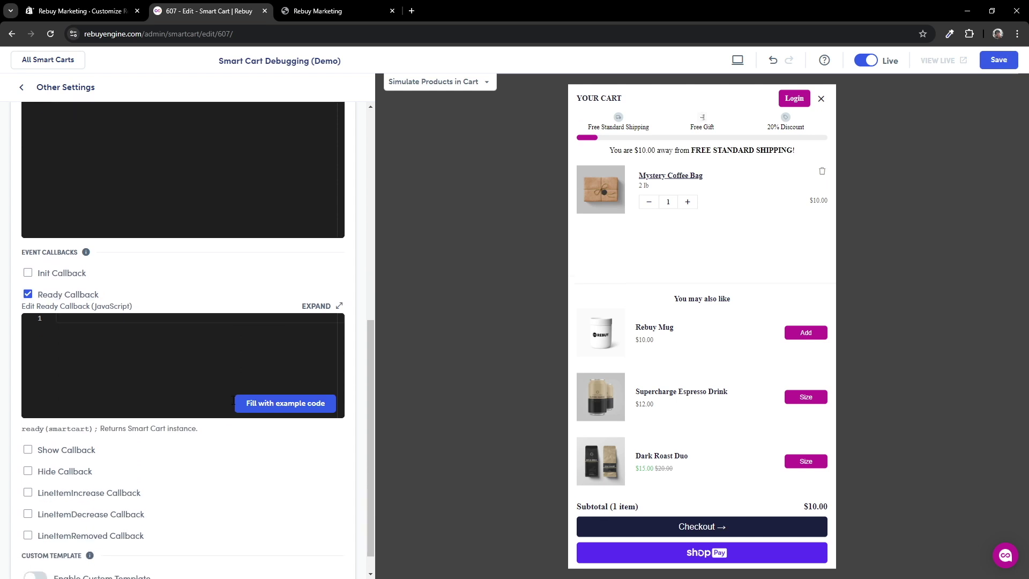
left_click(325, 307)
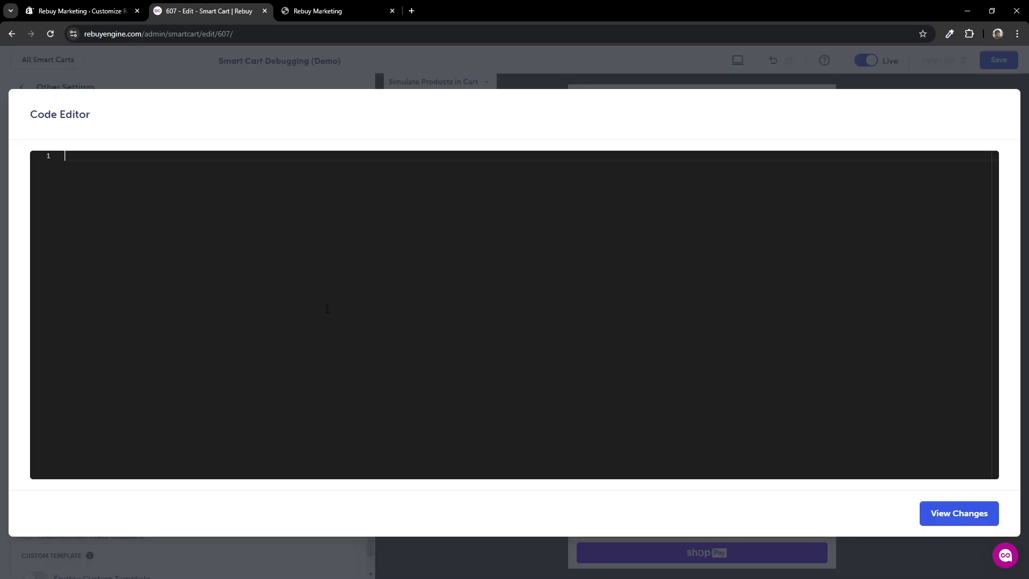
type("document.querySelector('PLACE-SELECTOR-HERE').addEventListener('click', () => {   Rebuy.SmartCart.show(); });")
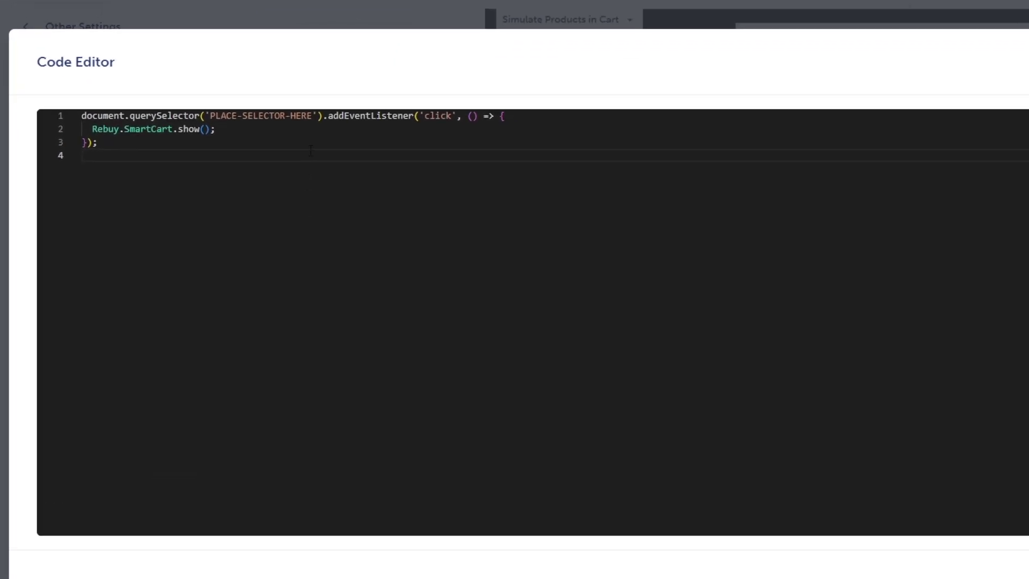
Replace PLACE-SELECTOR-HERE with the selector #cart-icon-bubble
left_click(243, 155)
left_click_drag(327, 106, 220, 101)
type("cart-icon-bubble")
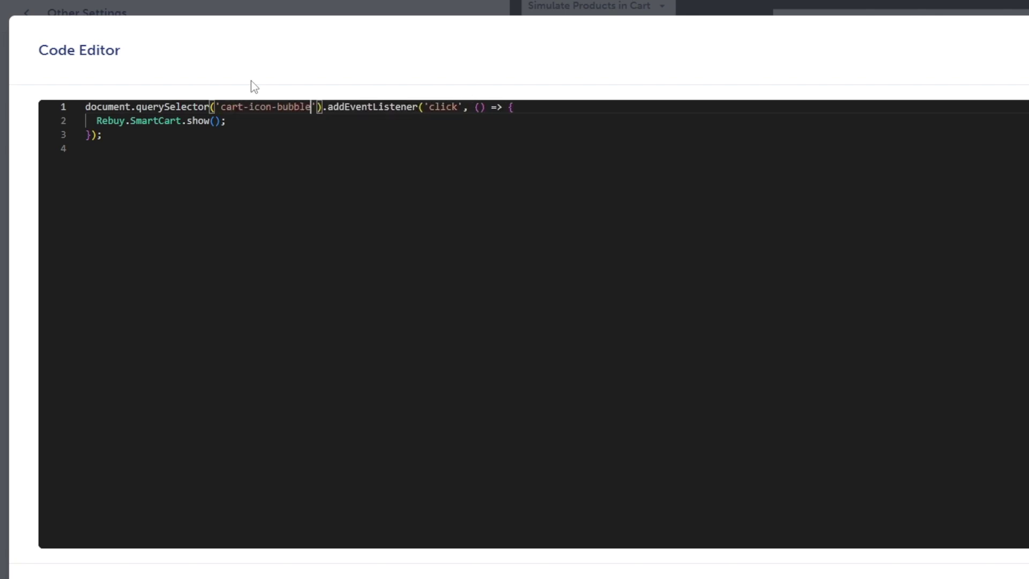
key("ctrl+shift+Left")
key("ctrl+shift+Left")
key("ctrl+shift+Left")
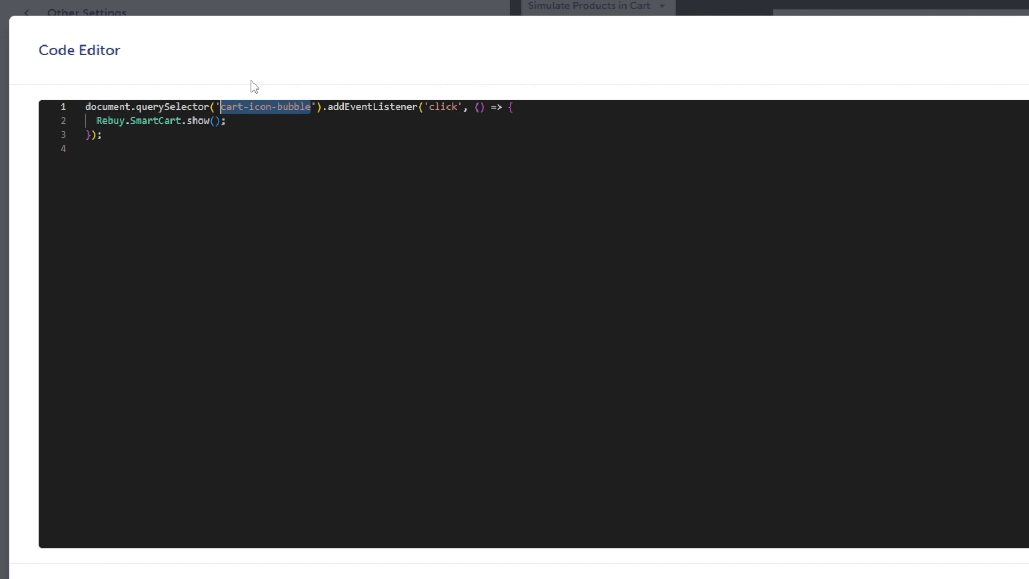
key("Left")
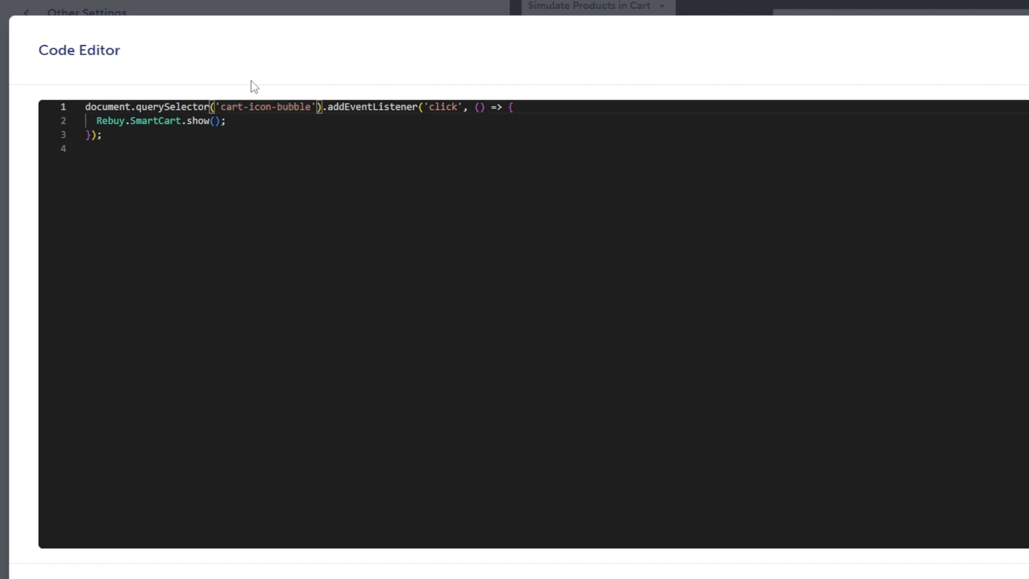
type("#")
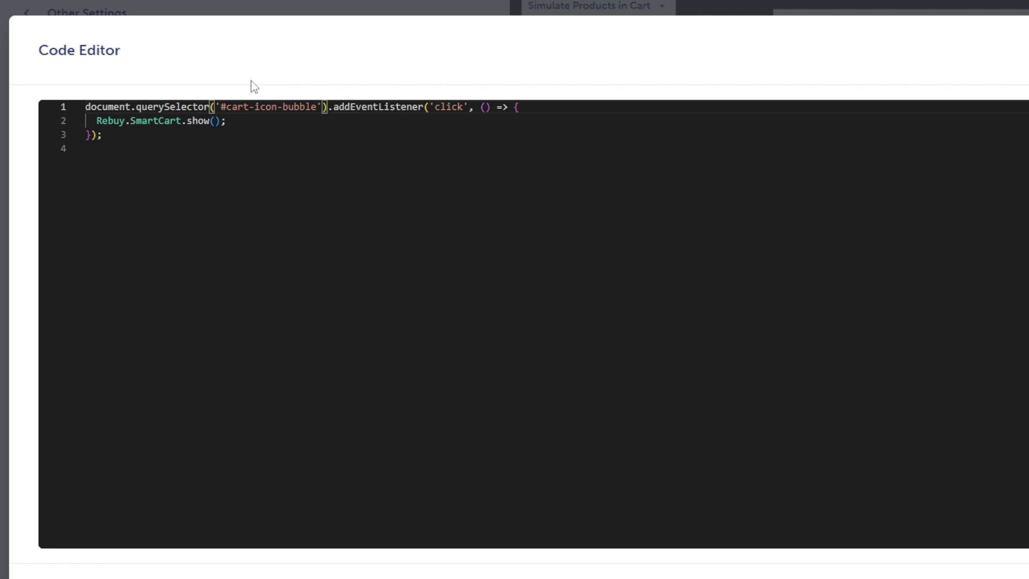
key("BackSpace")
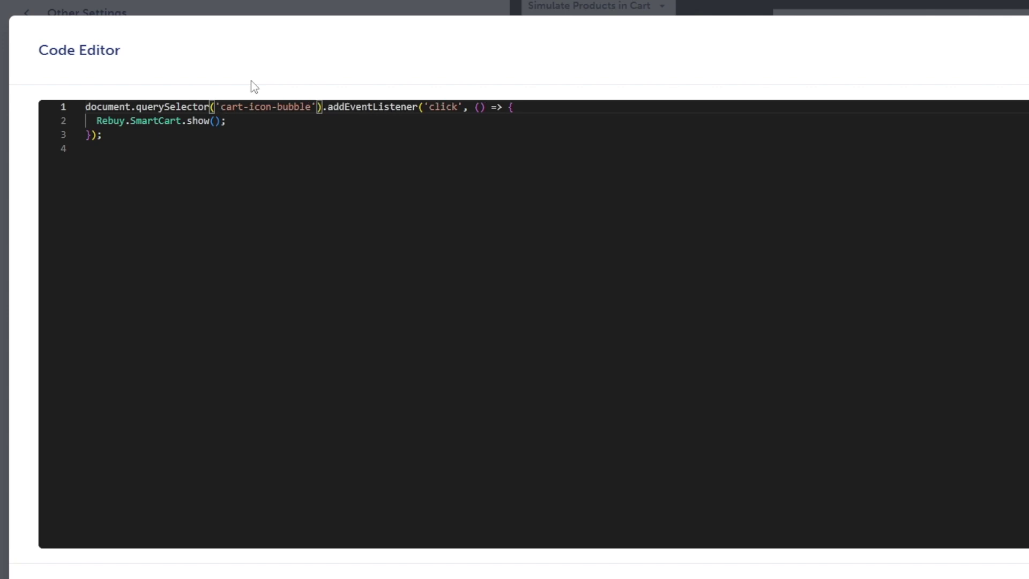
type(".")
key("BackSpace")
type("#")
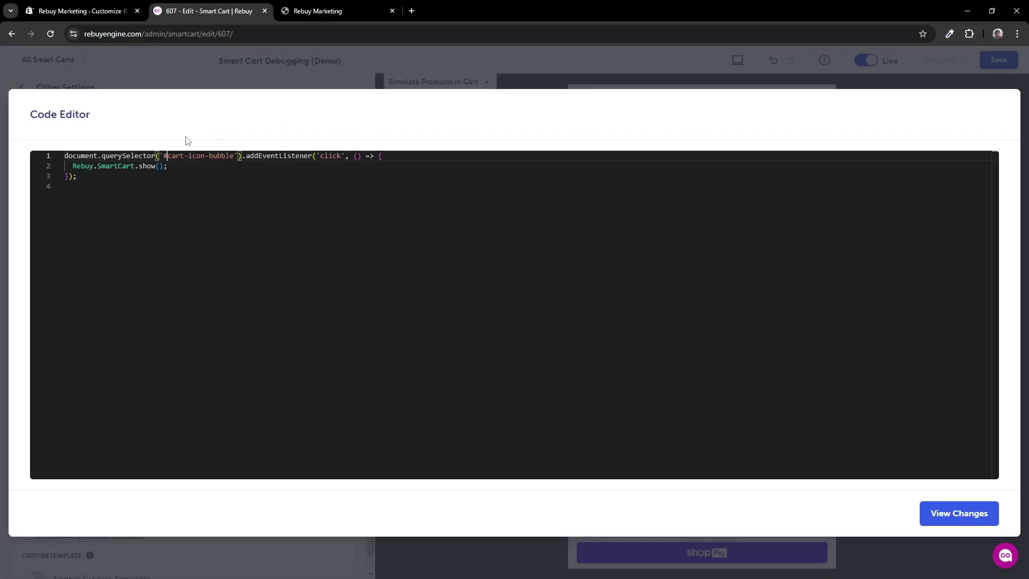
Keep the code changes and save the Smart Cart settings
left_click(939, 519)
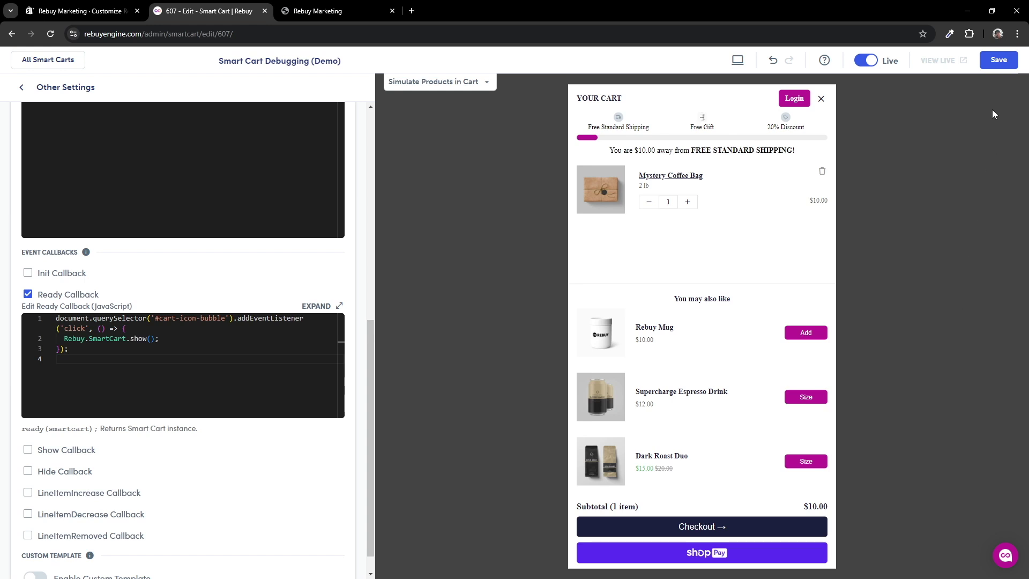
left_click(1000, 63)
left_click(677, 233)
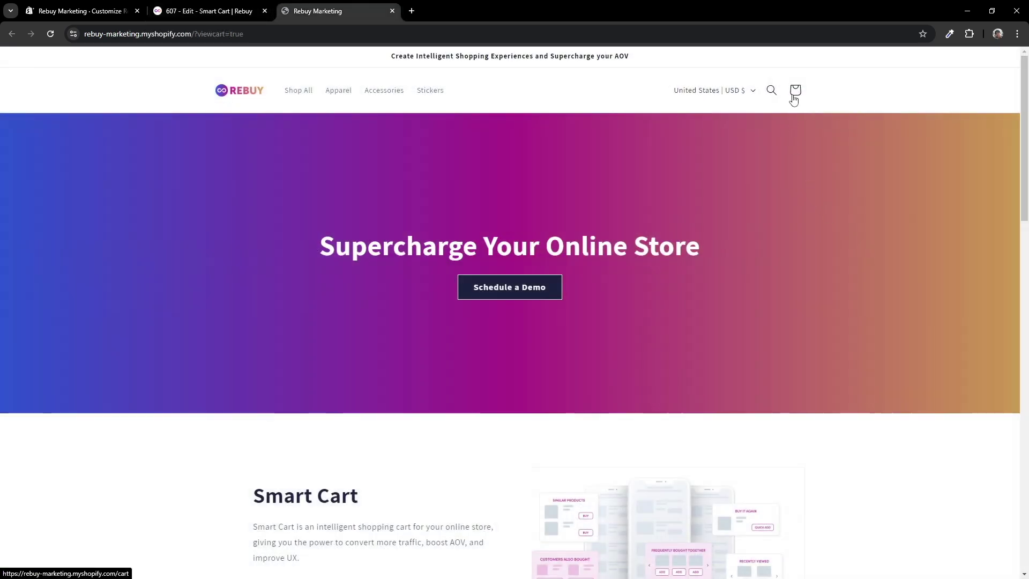
Open and close Smart Cart in the theme preview, then bring up Theme settings
left_click(796, 91)
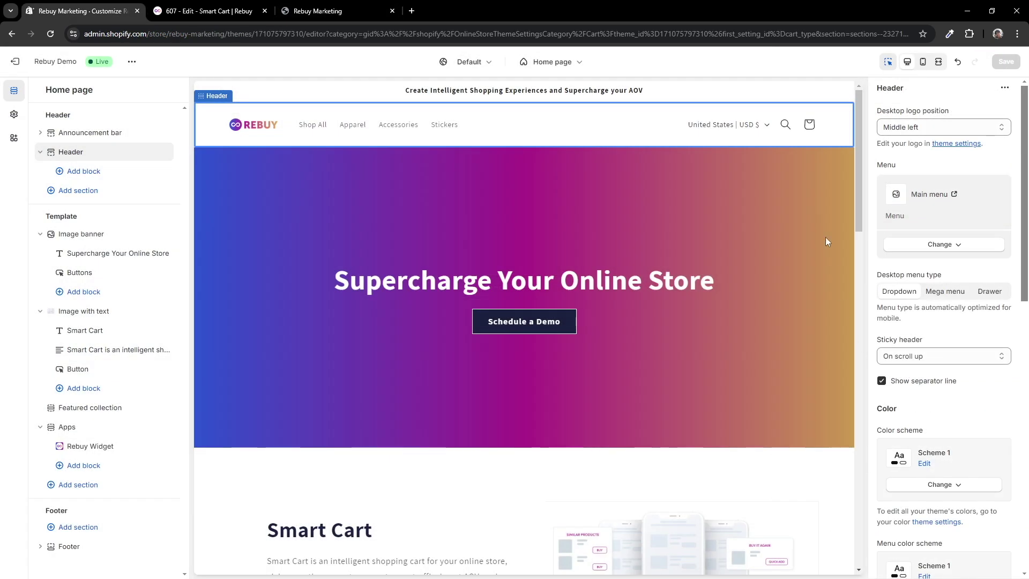
left_click(809, 125)
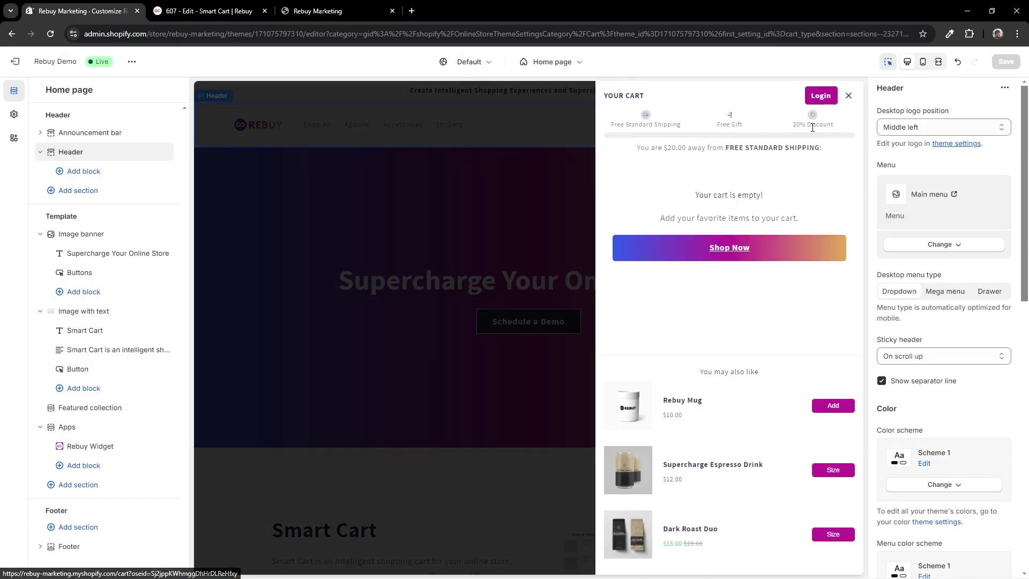
left_click(848, 96)
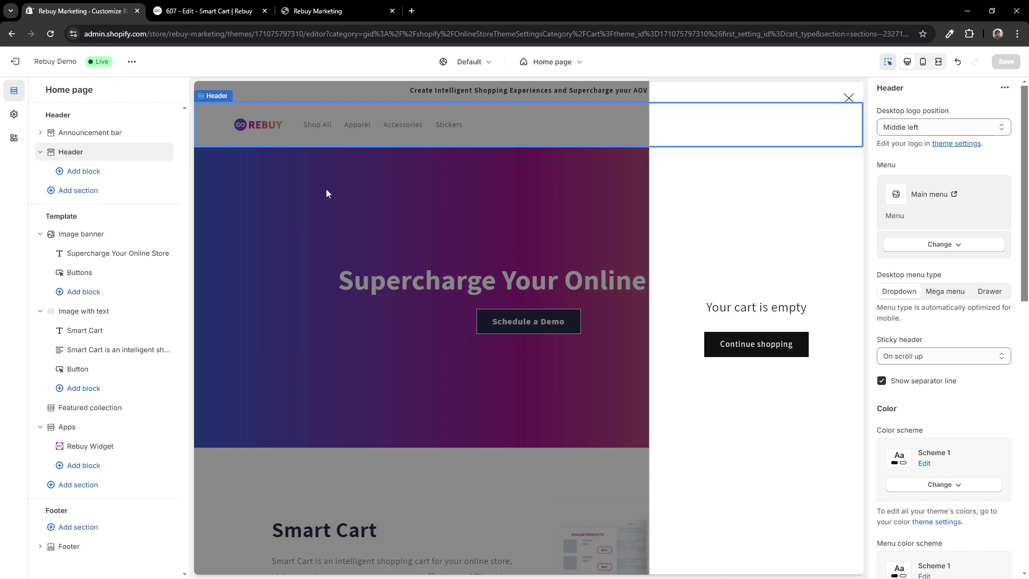
left_click(14, 114)
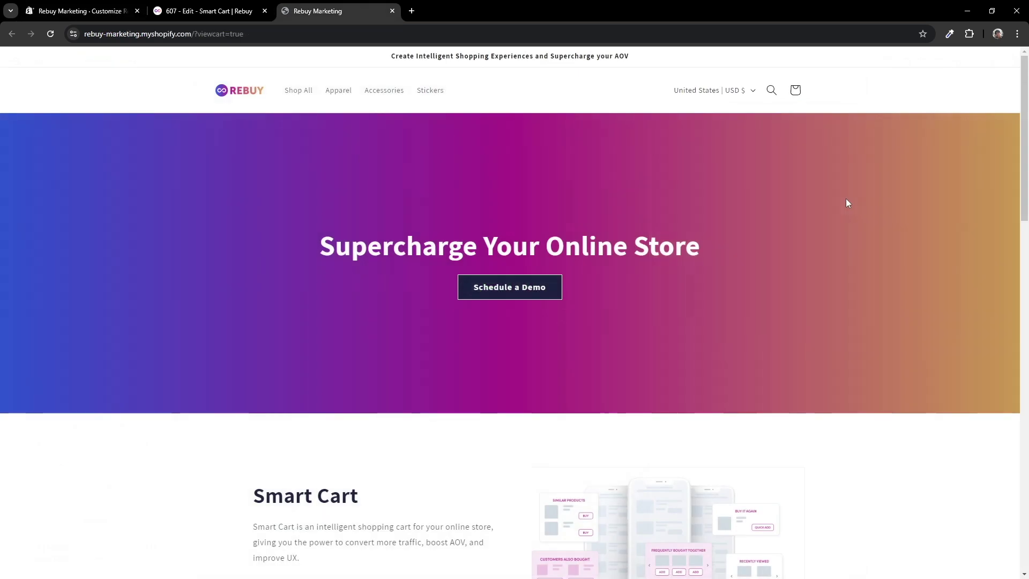
Open and close Smart Cart twice to reveal the leftover empty theme drawer, then inspect it
left_click(796, 92)
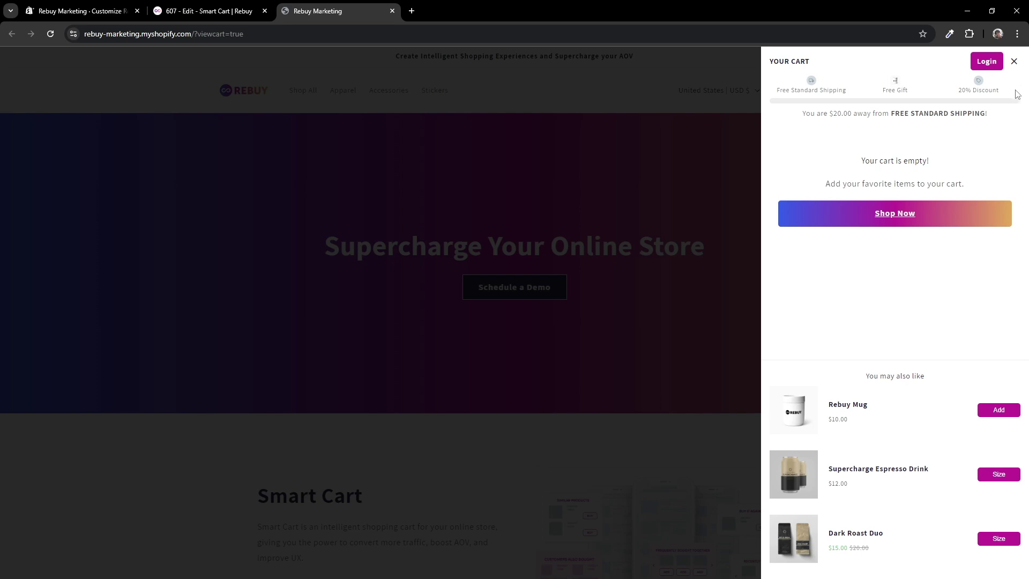
left_click(1014, 62)
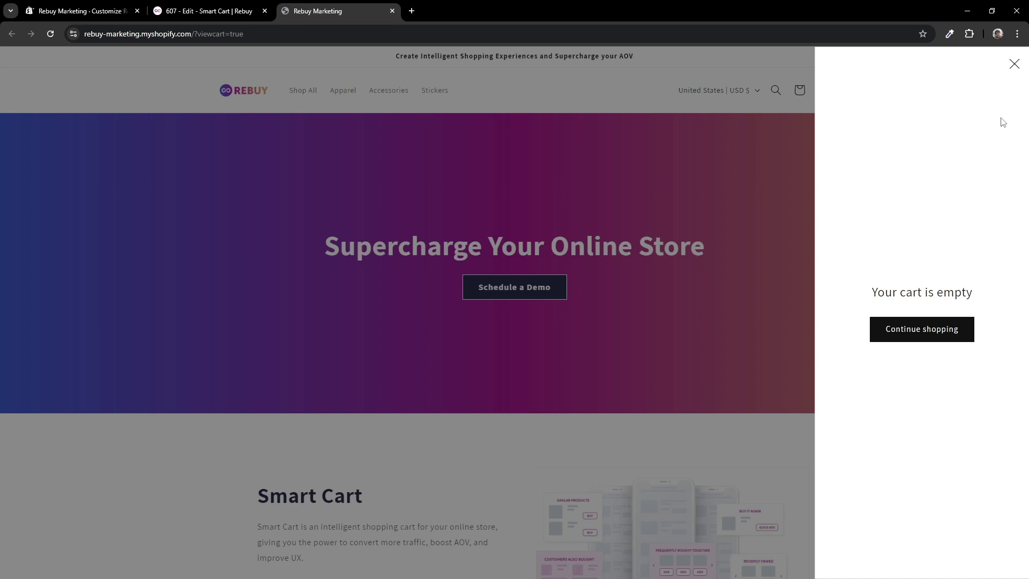
left_click(1016, 74)
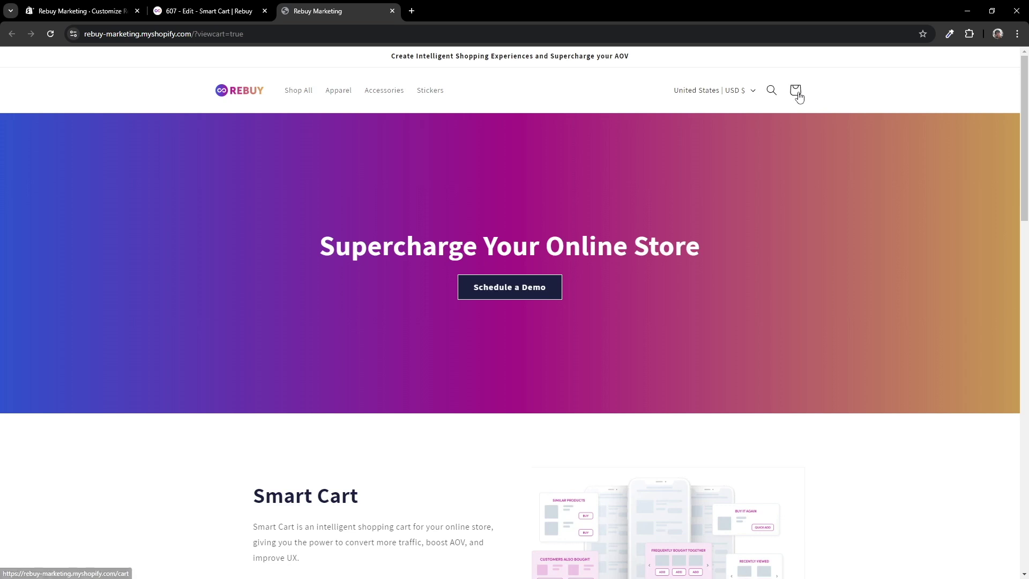
left_click(798, 94)
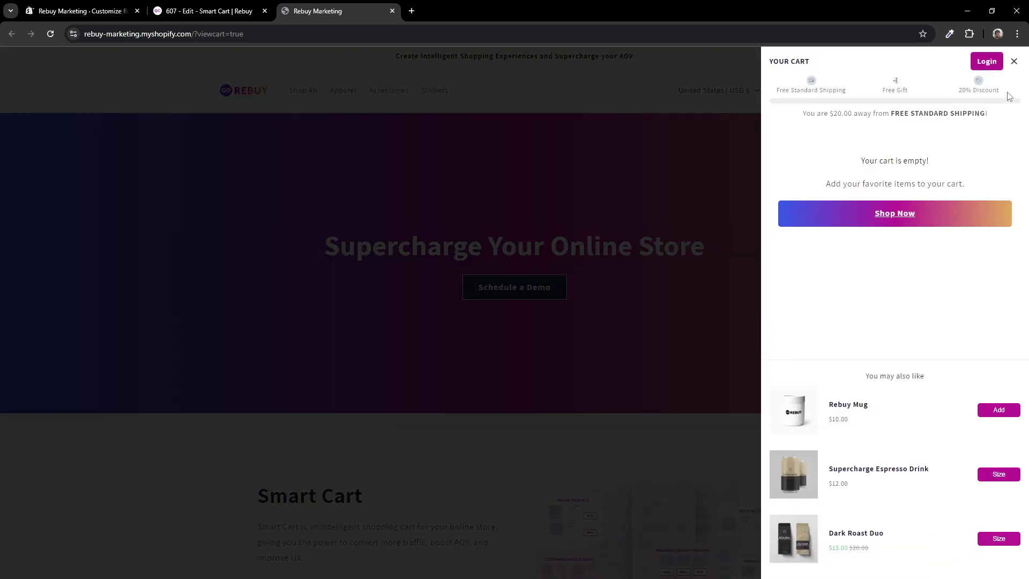
left_click(1013, 63)
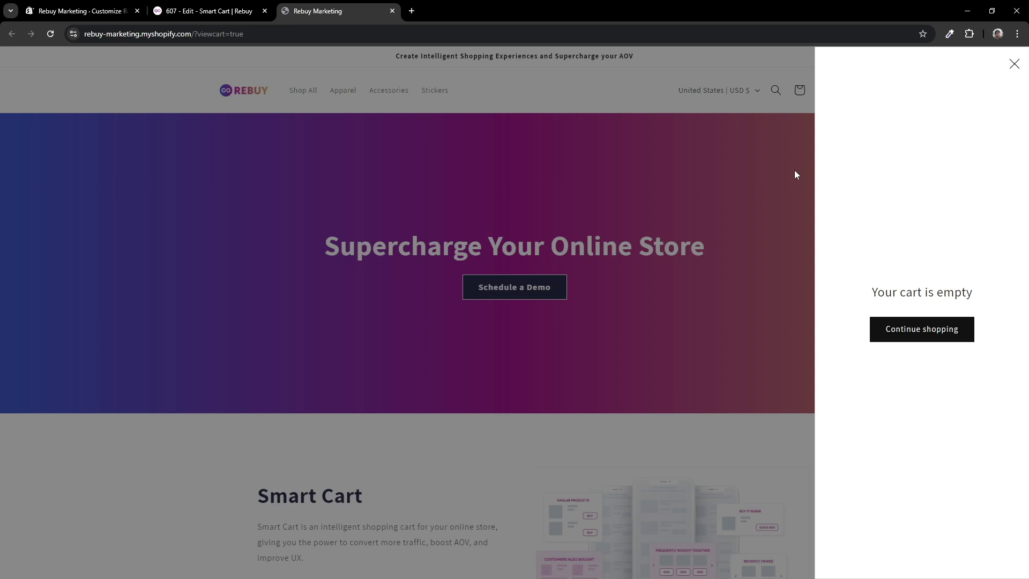
right_click(861, 154)
left_click(786, 378)
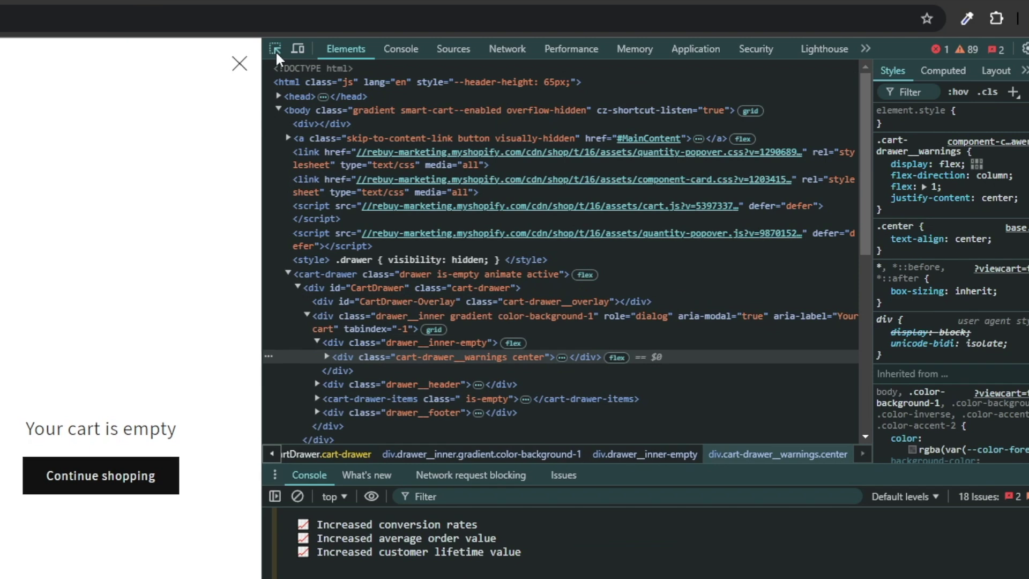
Pick the theme drawer's X button in DevTools and examine its drawer__close class
left_click(275, 50)
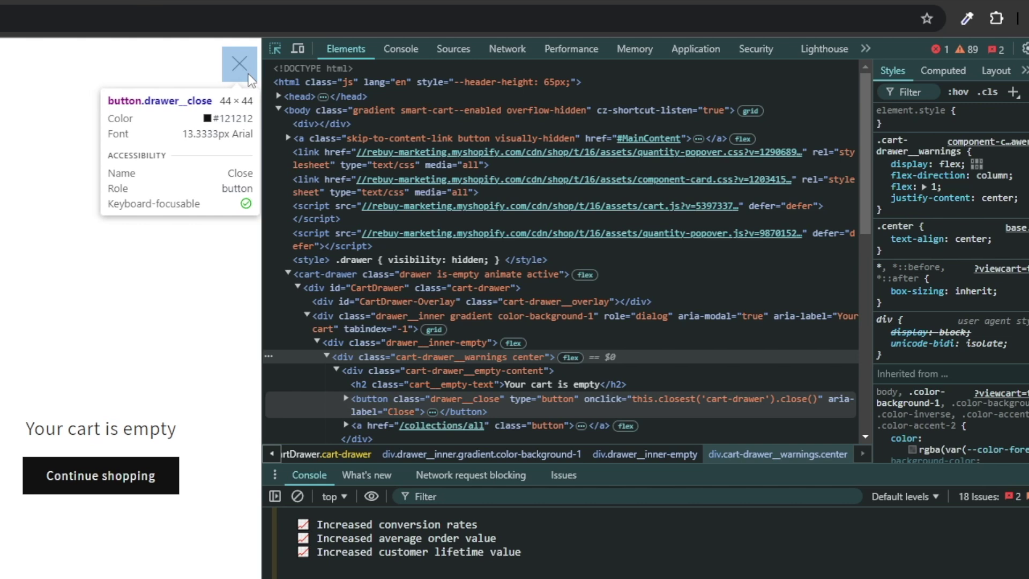
left_click(249, 80)
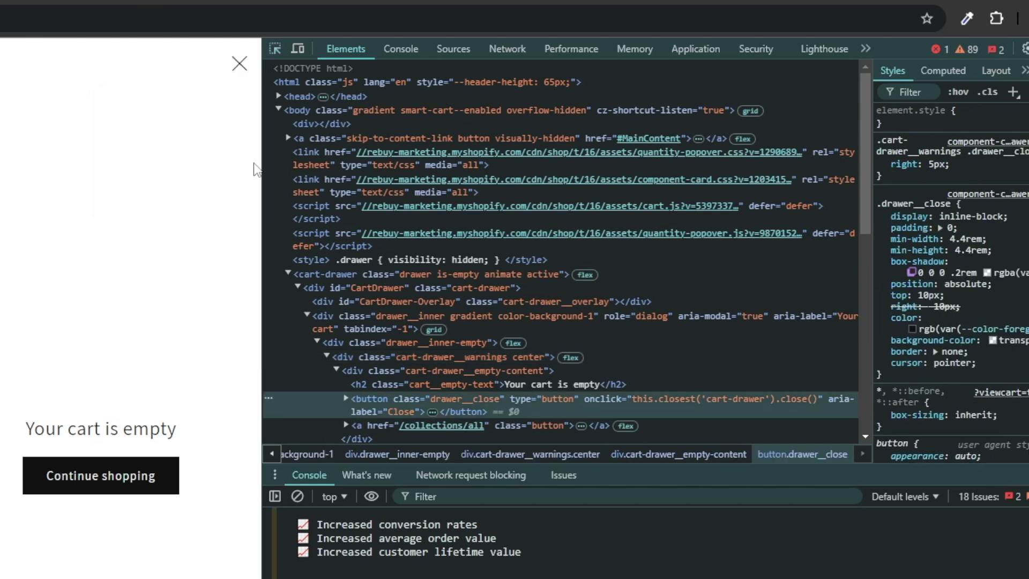
scroll(440, 378, "down", 2)
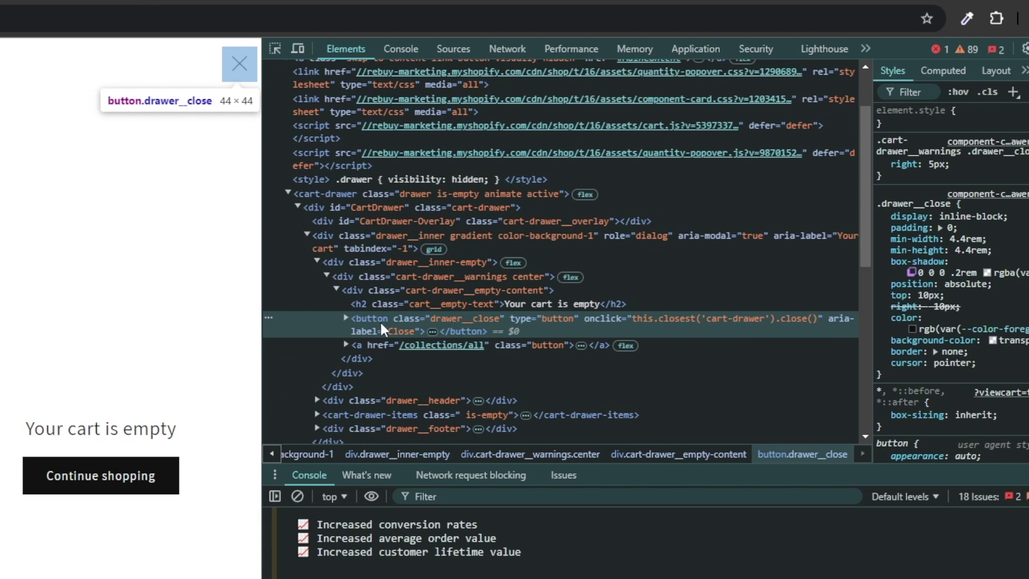
double_click(459, 318)
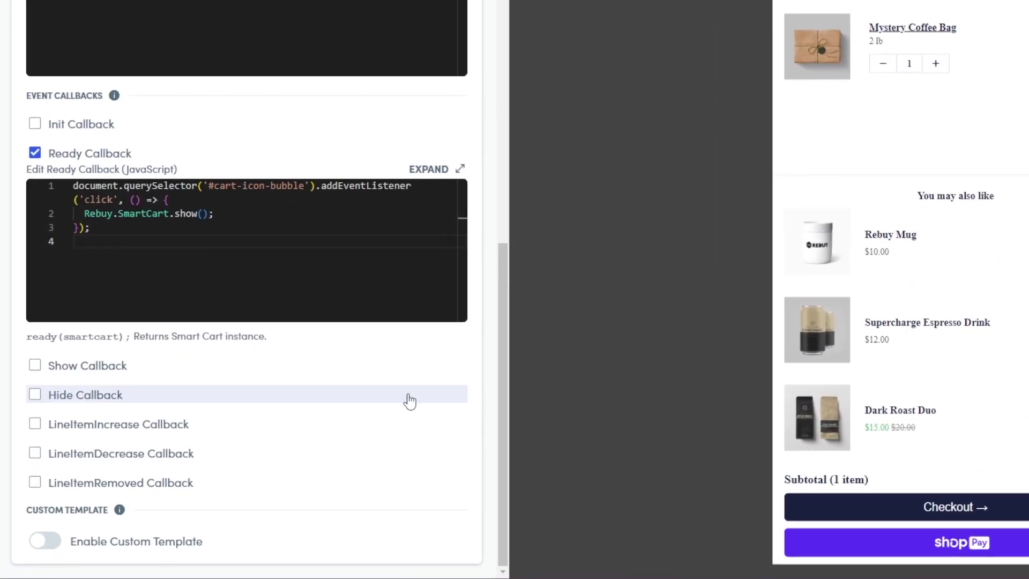
Enable the Hide Callback, insert its example code, and replace the placeholder with drawer__close
left_click(410, 401)
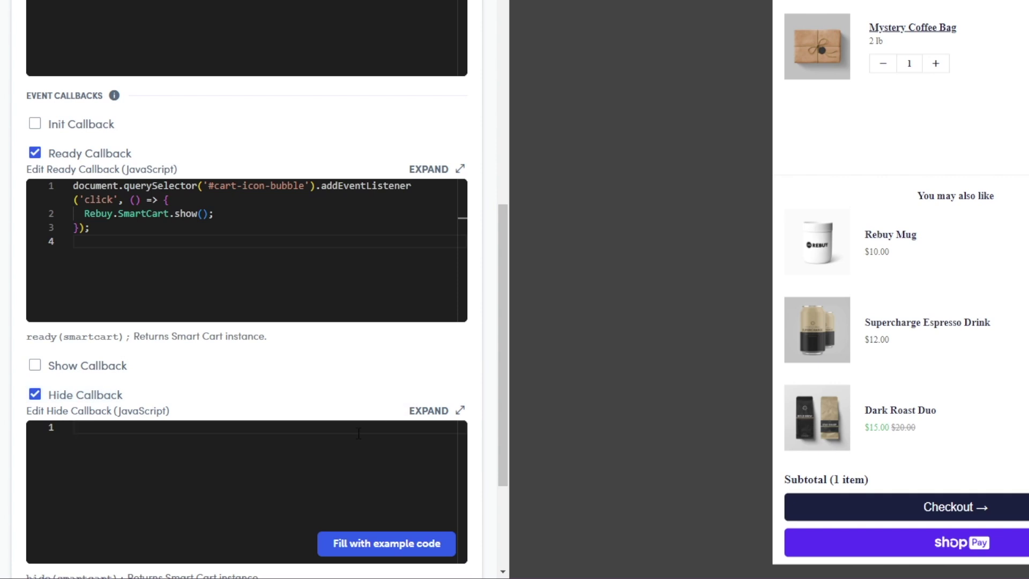
left_click(387, 543)
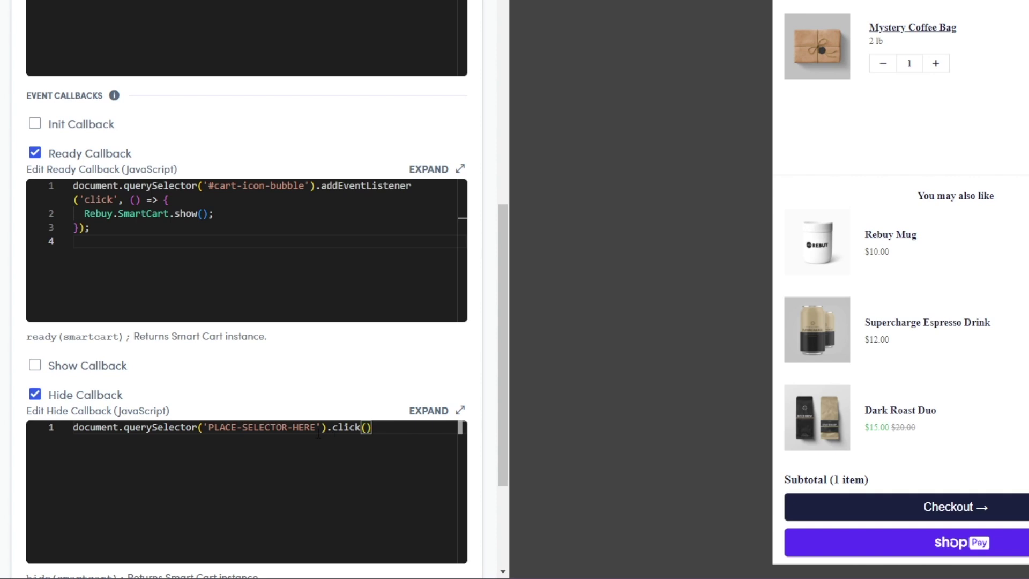
left_click_drag(317, 429, 209, 428)
type("drawer__close")
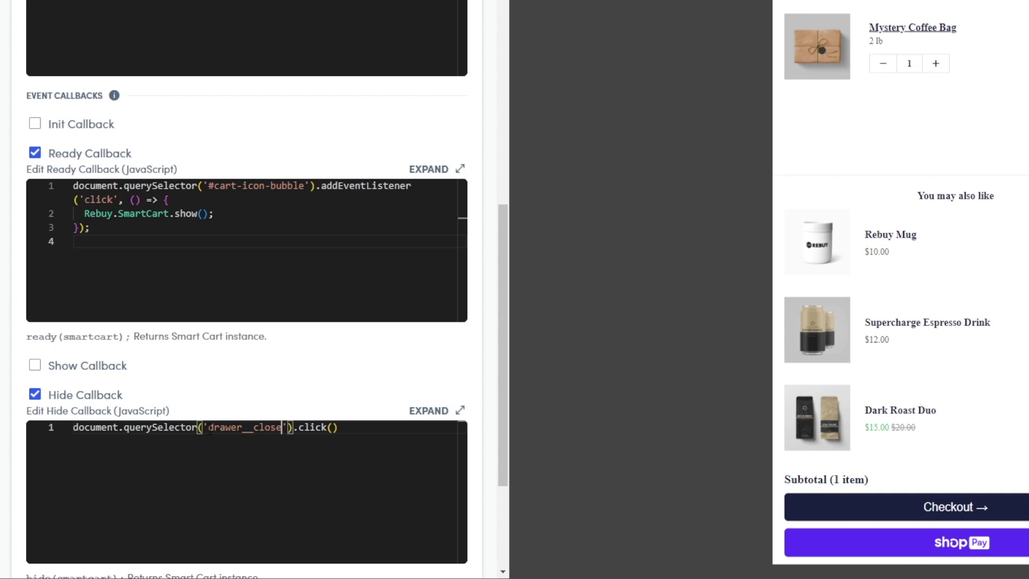
Prefix the selector with a dot so it reads .drawer__close
left_click(209, 428)
type(".")
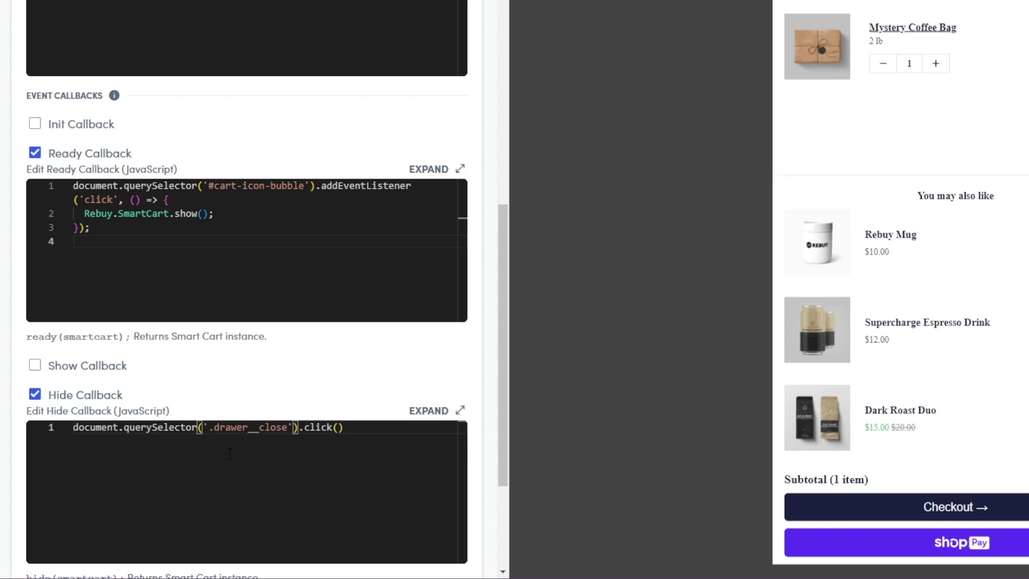
key("BackSpace")
type("#")
key("BackSpace")
type(".")
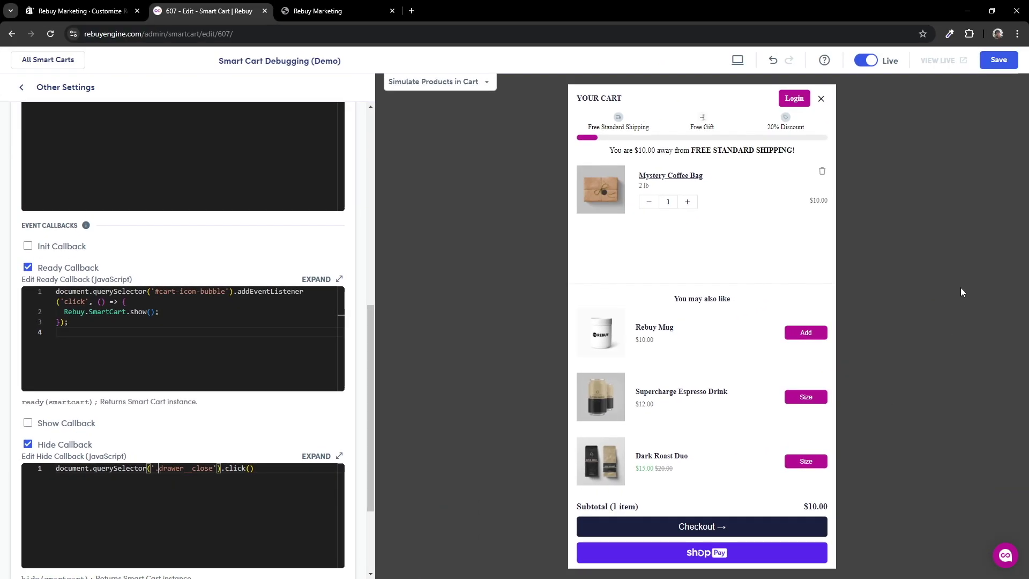
Save the settings, then open and close Smart Cart on the storefront to verify no leftover drawer
left_click(999, 59)
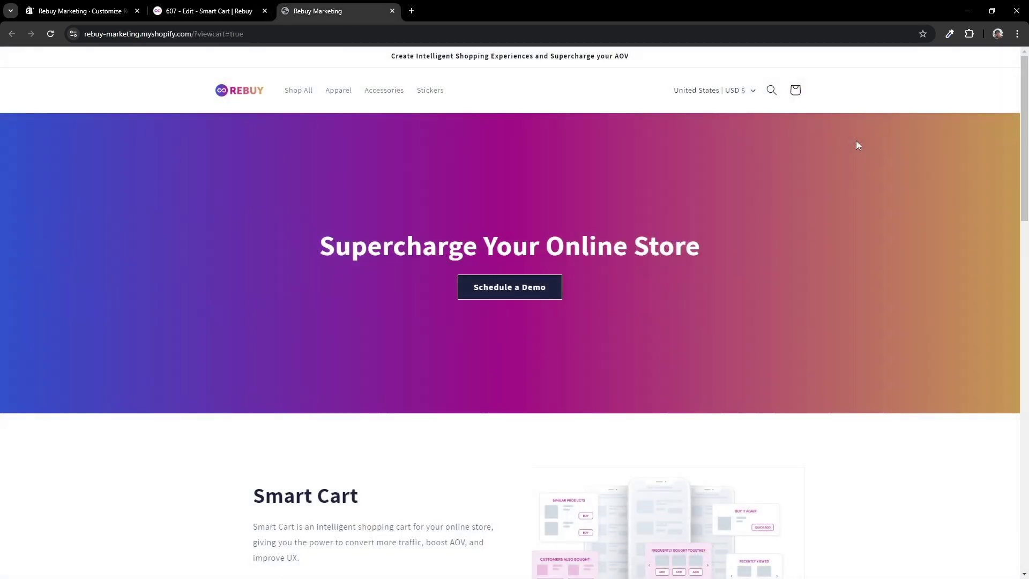
left_click(795, 91)
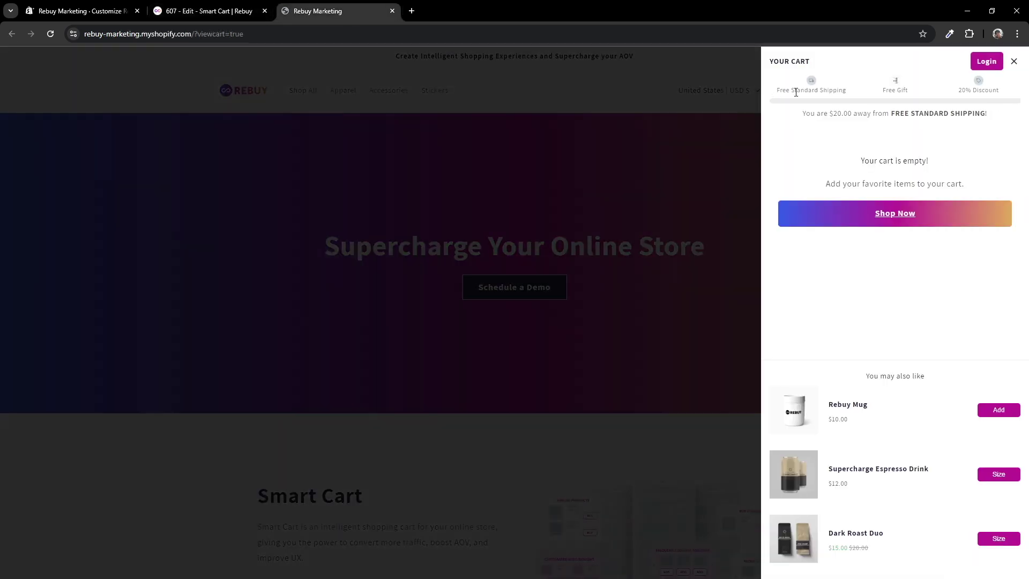
left_click(1014, 63)
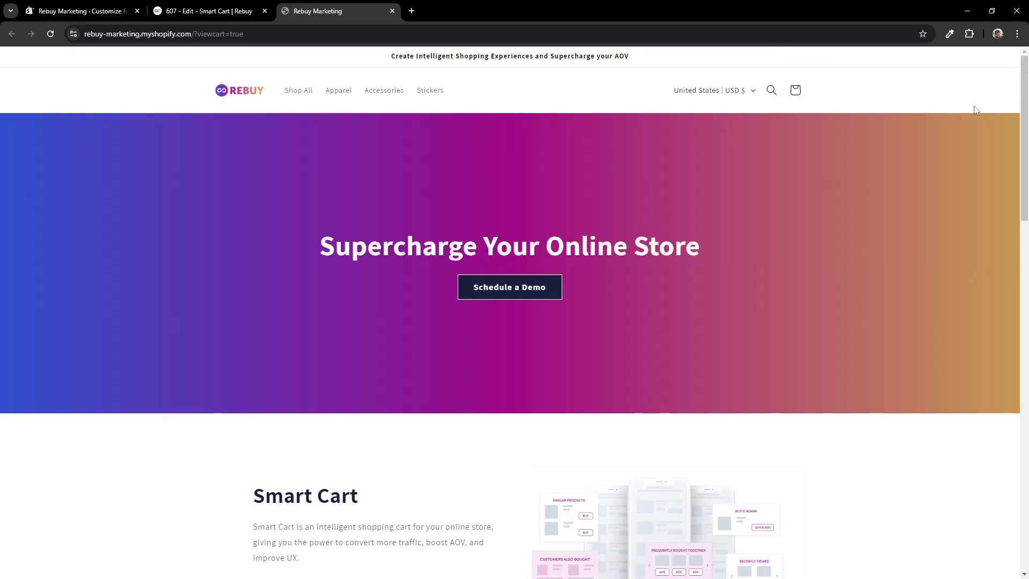
key("ctrl+shift+Tab")
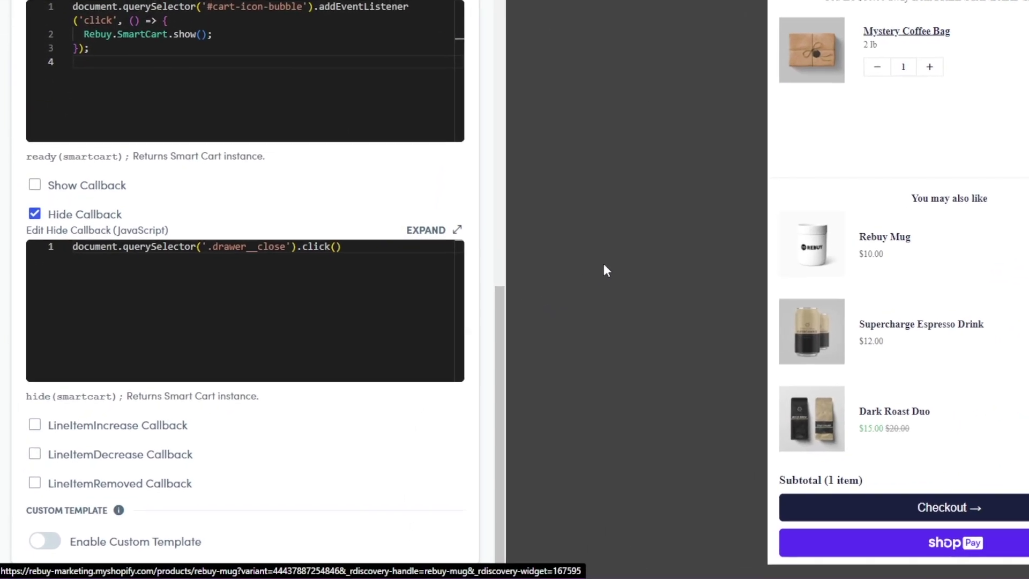
Uncheck the Hide Callback and save the Smart Cart, confirming with Yes
left_click(268, 216)
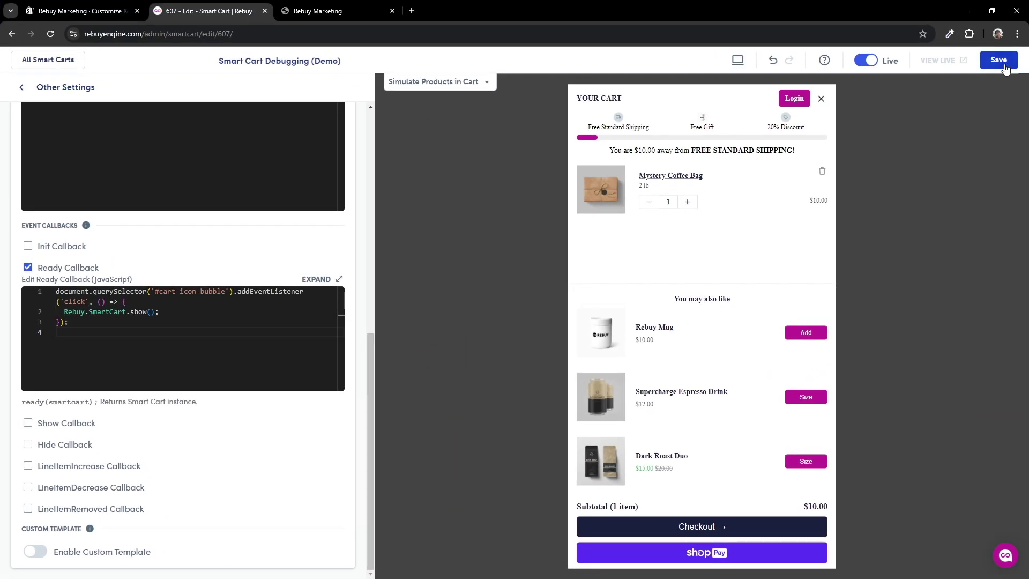
left_click(999, 60)
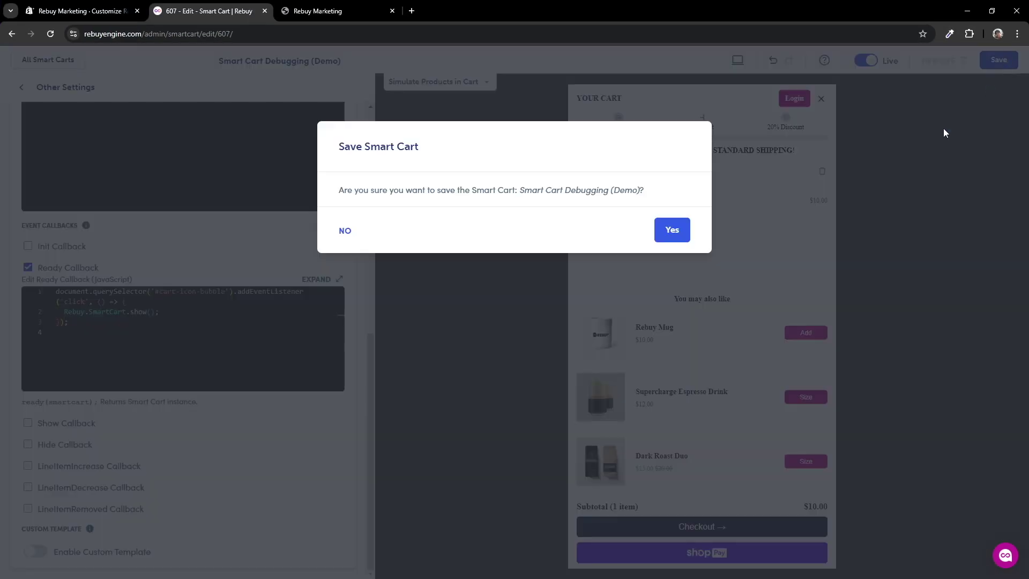
left_click(679, 234)
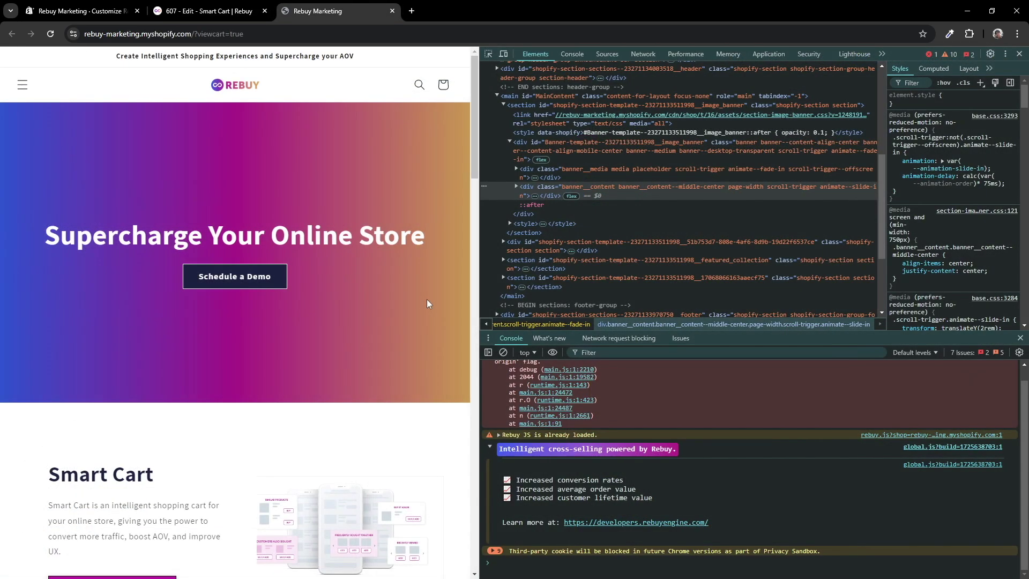
Open the storefront cart, close Smart Cart, and inspect the 'Your cart is empty' heading behind it
left_click(448, 91)
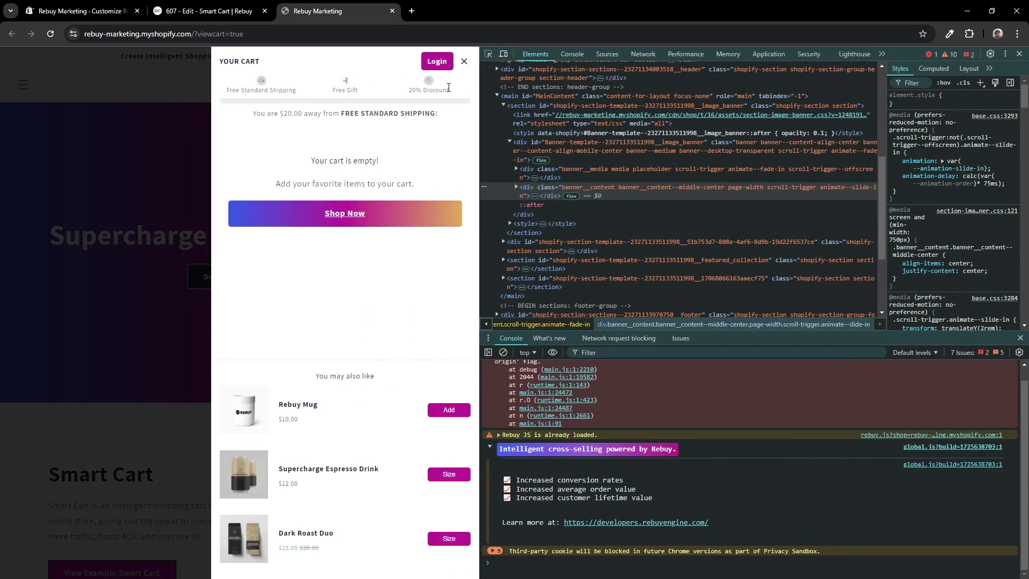
left_click(464, 62)
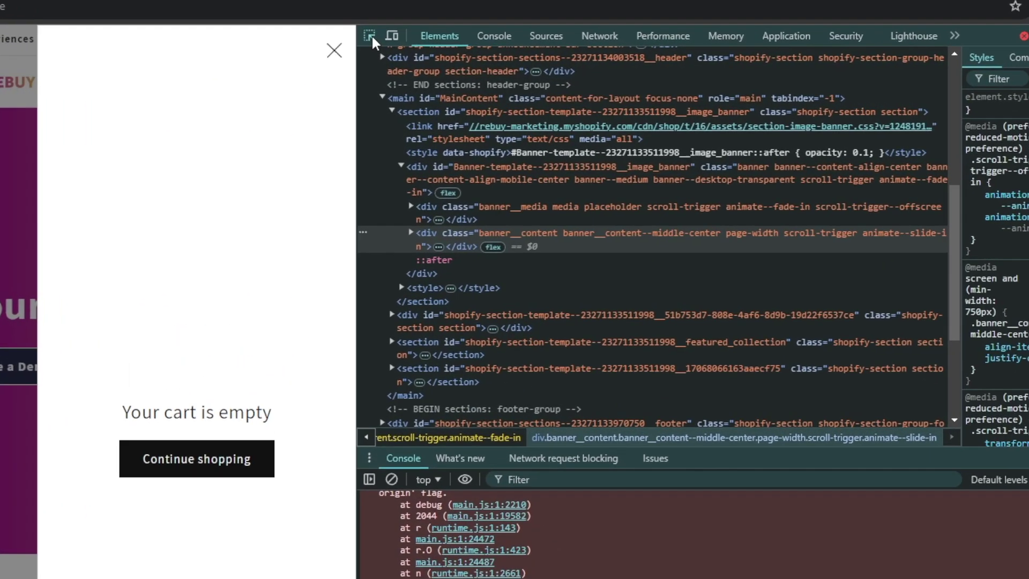
left_click(403, 41)
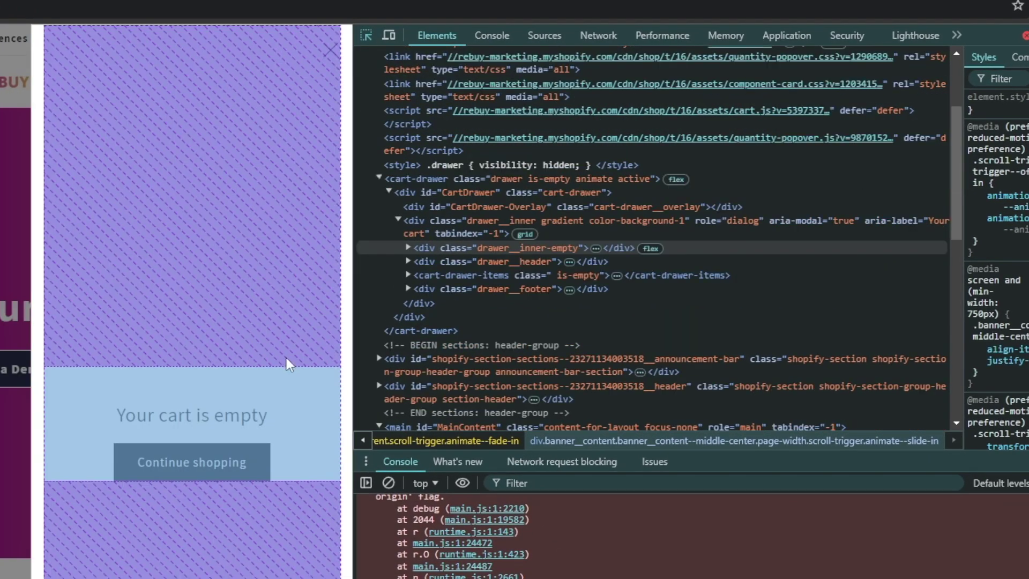
left_click(310, 389)
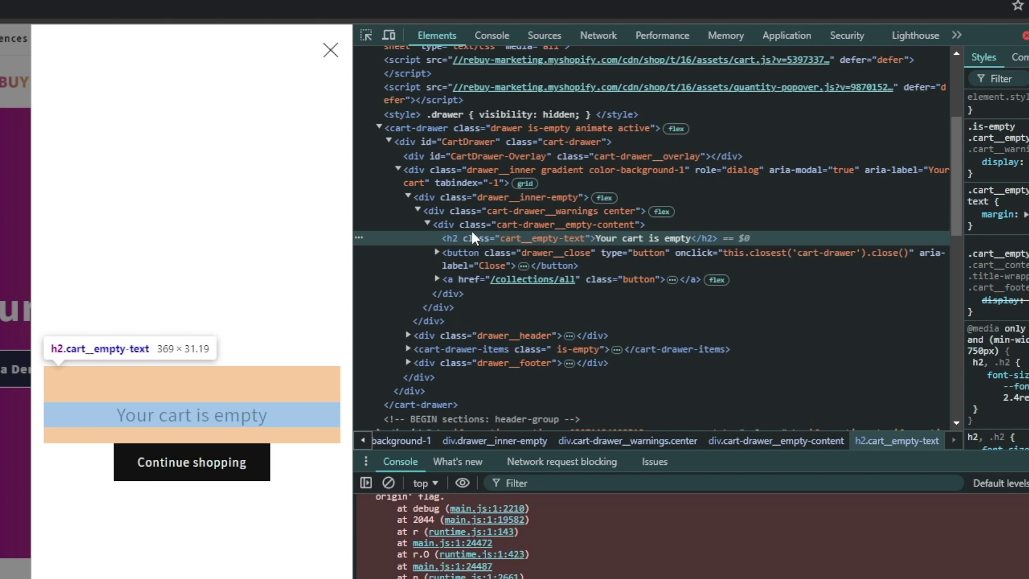
Hide the drawer's warnings container, then select the <cart-drawer> tag and make its name editable
left_click(468, 213)
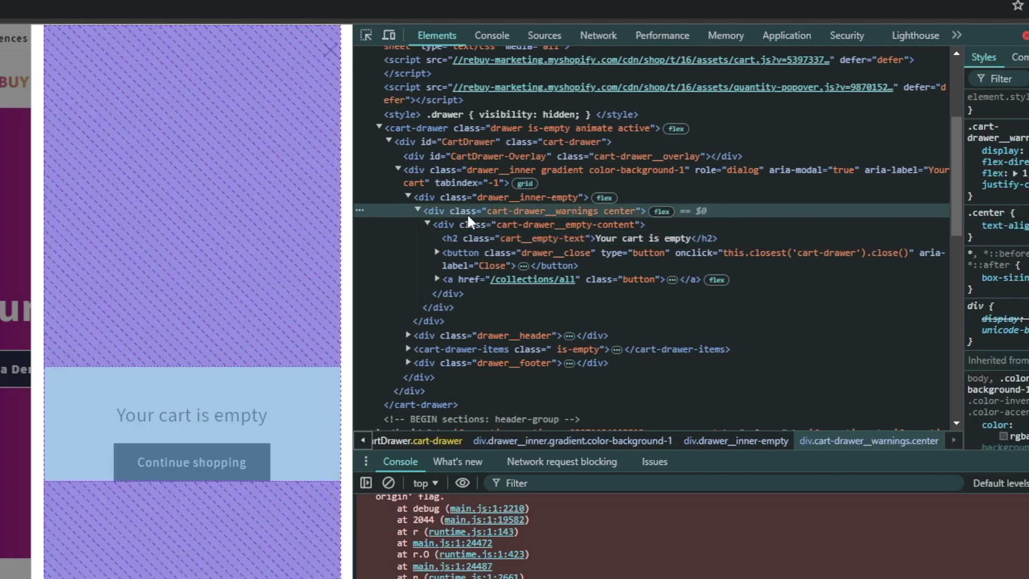
right_click(455, 217)
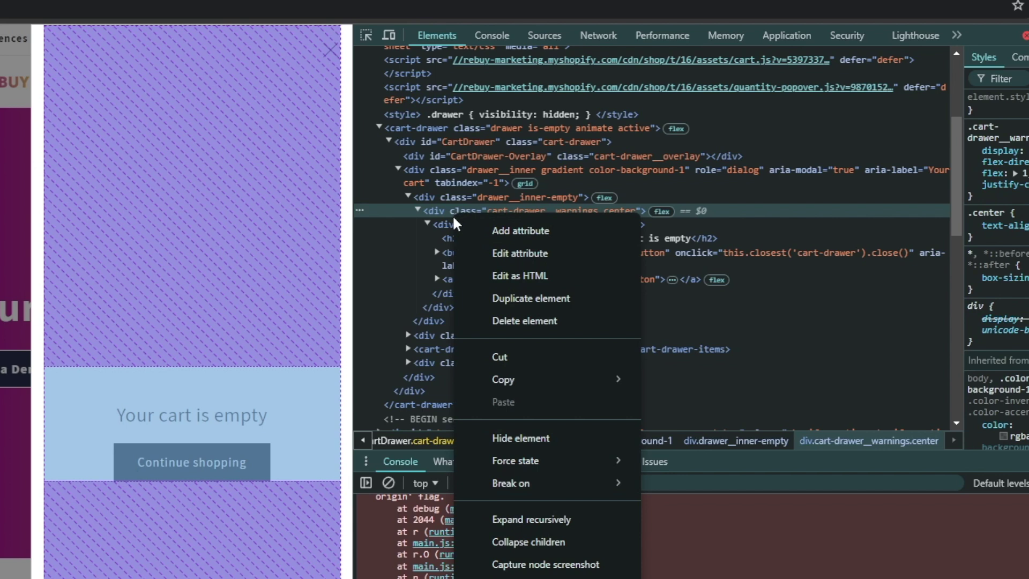
left_click(478, 431)
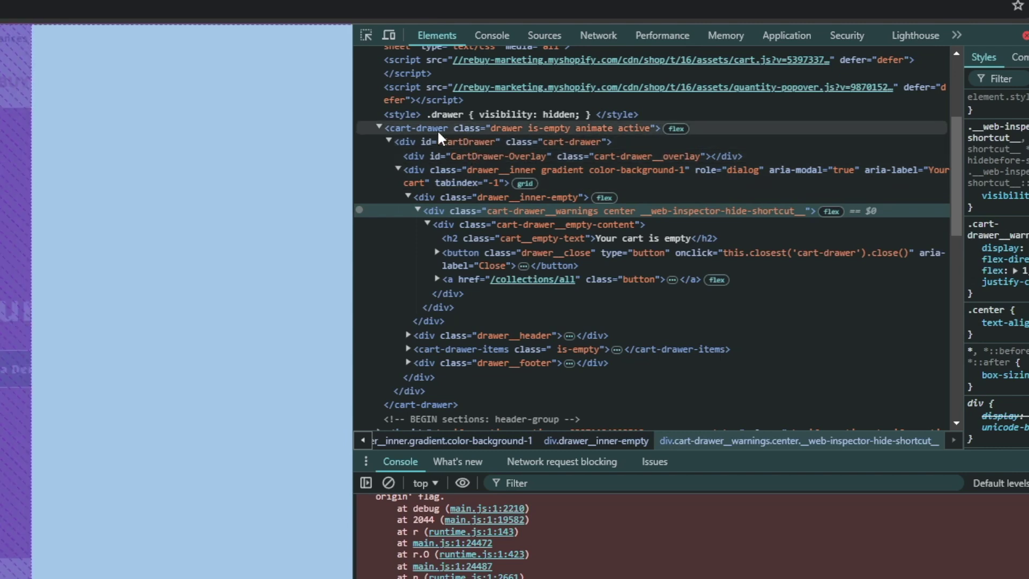
left_click(413, 128)
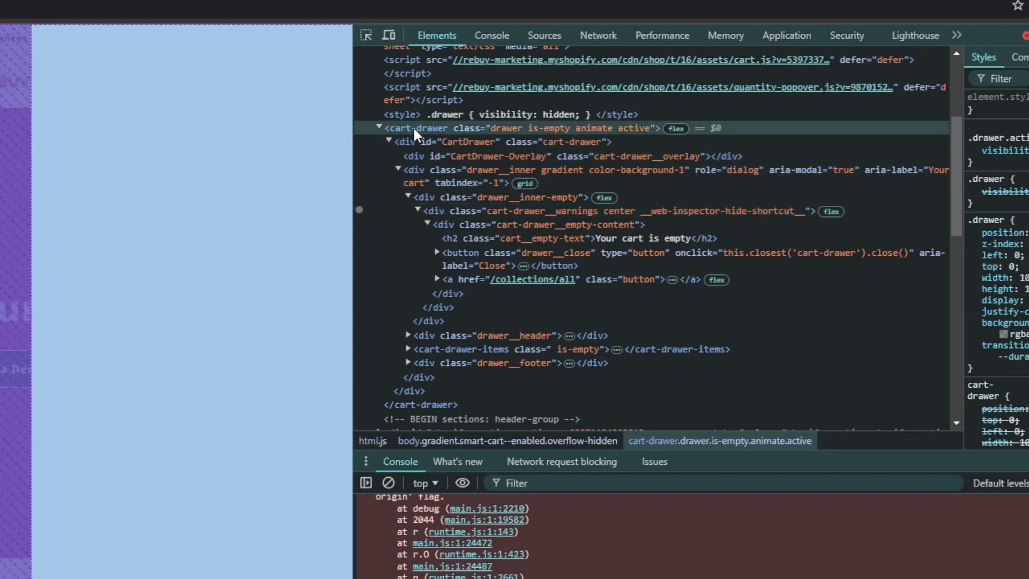
double_click(414, 128)
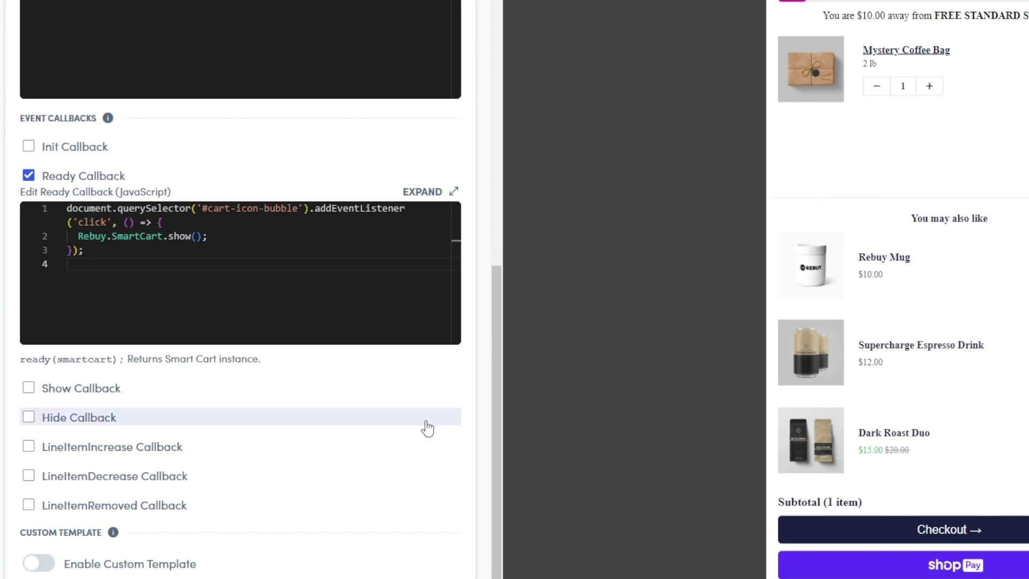
Enable Hide Callback and paste a Custom CSS hide rule with its selector set to cart-drawer
left_click(427, 429)
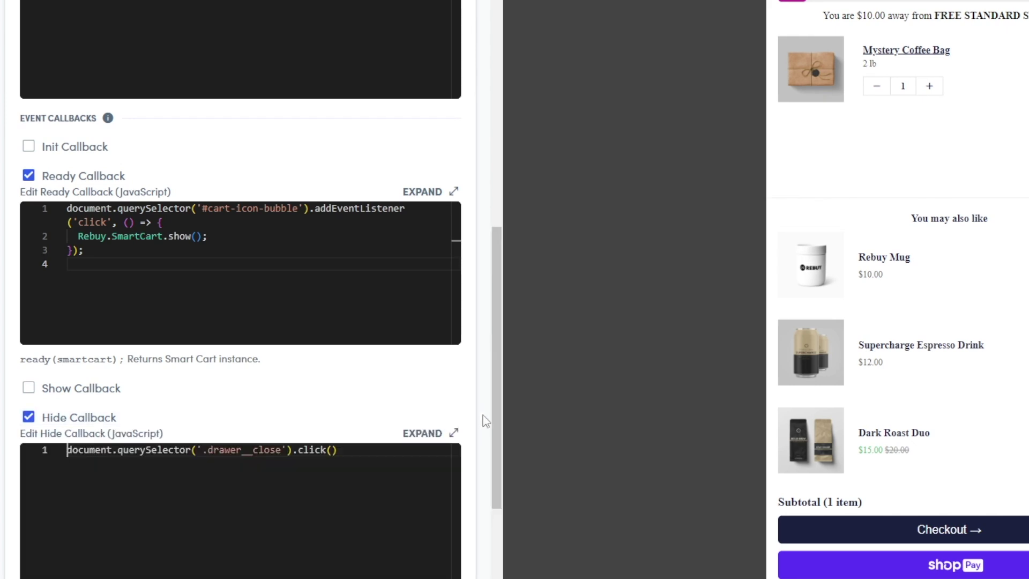
scroll(494, 414, "up", 4)
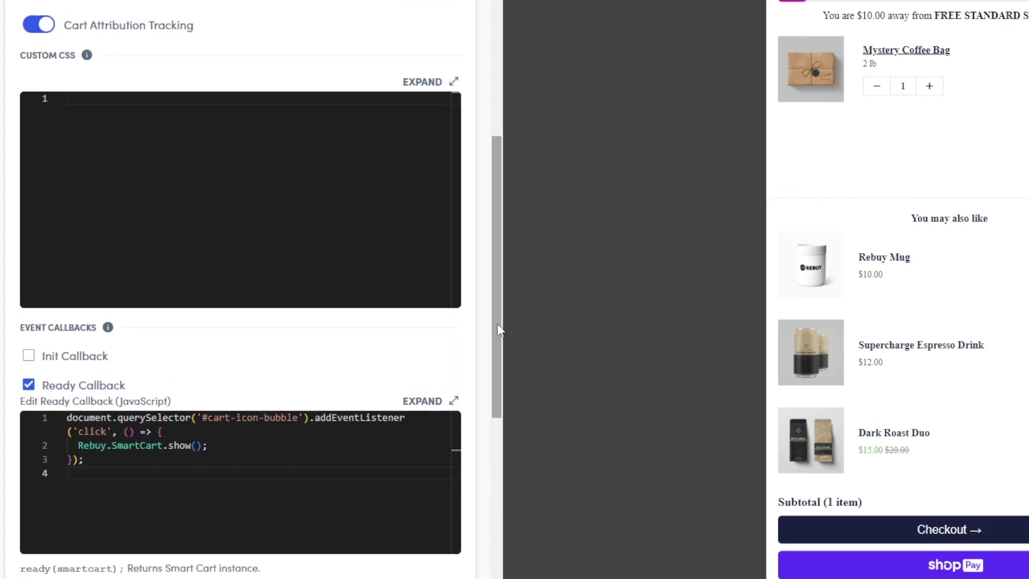
left_click(210, 178)
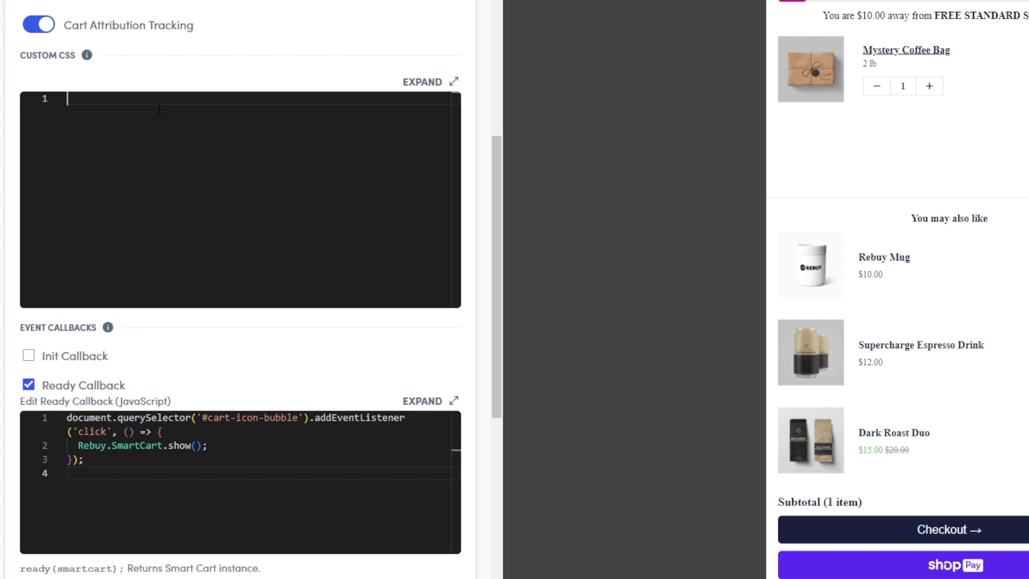
type(".smart-cart--enabled PLACE-SELECTOR-HERE {   display: none !important; }")
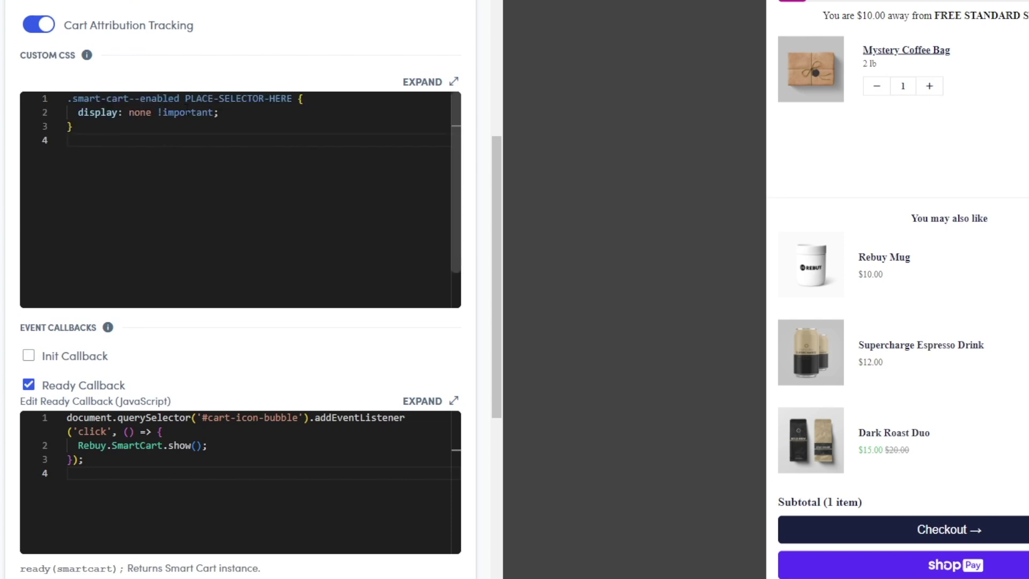
left_click_drag(185, 98, 293, 98)
type("cart")
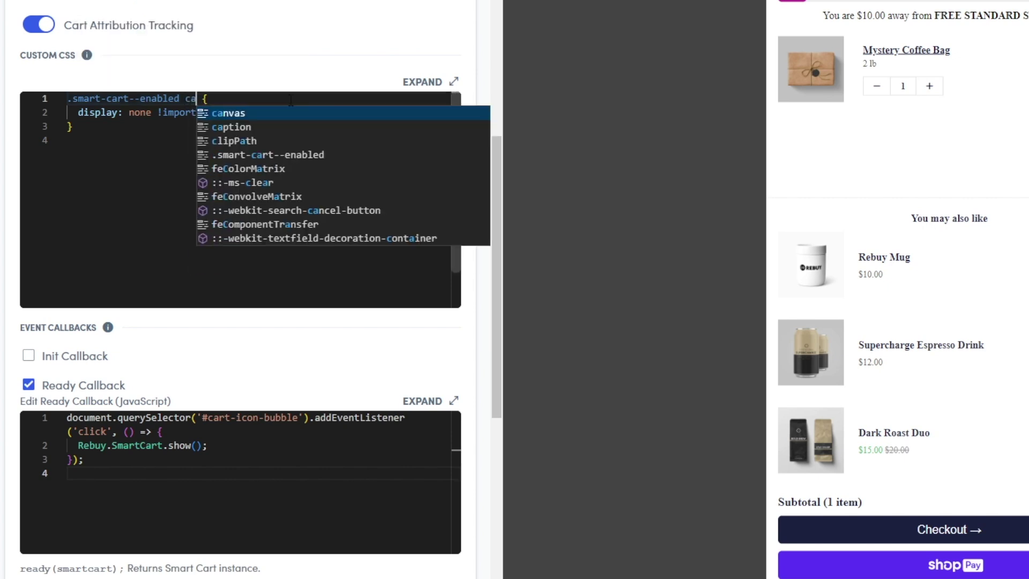
type("-drawer")
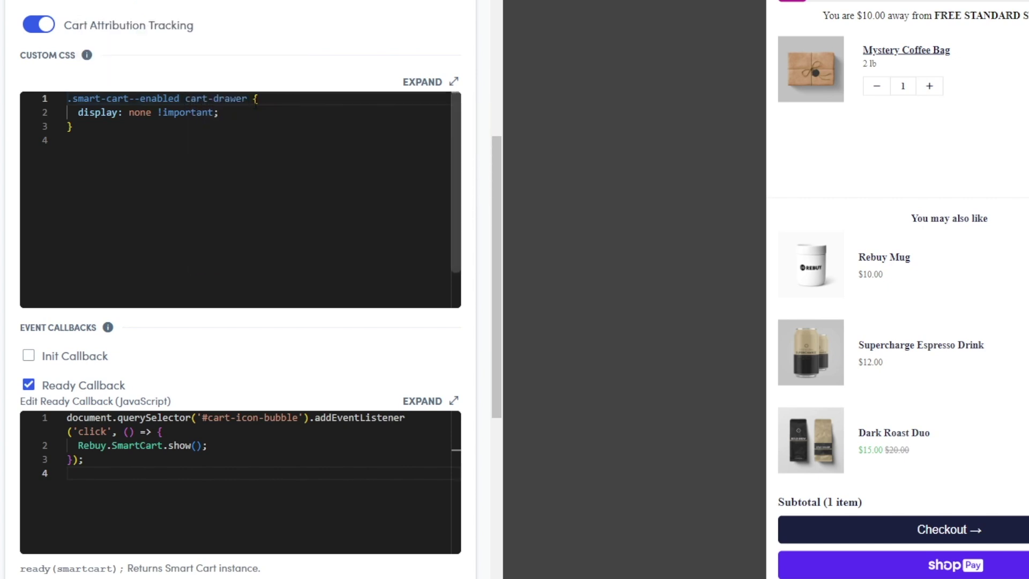
left_click_drag(247, 98, 186, 98)
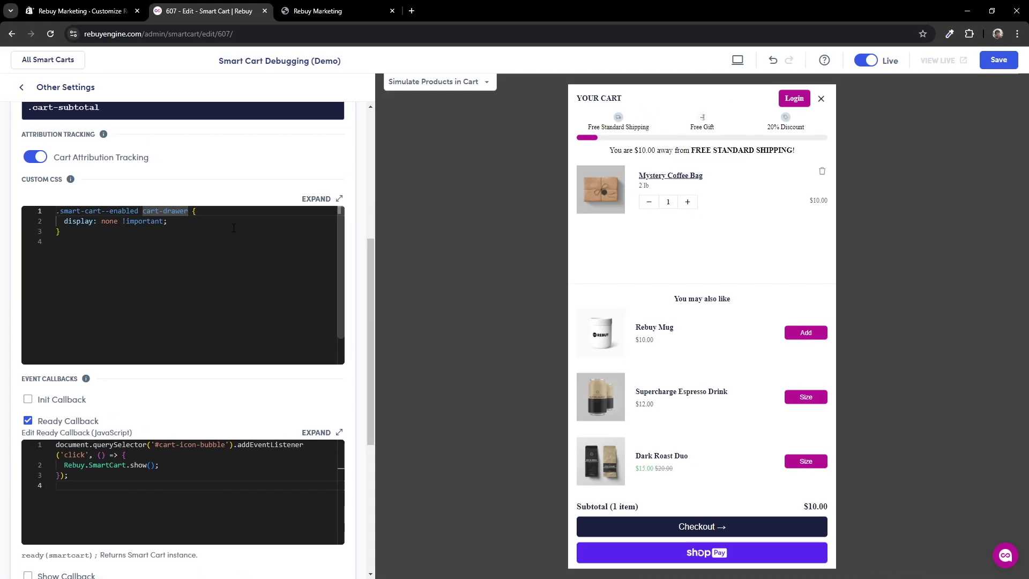
Save the Smart Cart settings, then open, close, and reopen the storefront cart to confirm no theme drawer appears
left_click(992, 61)
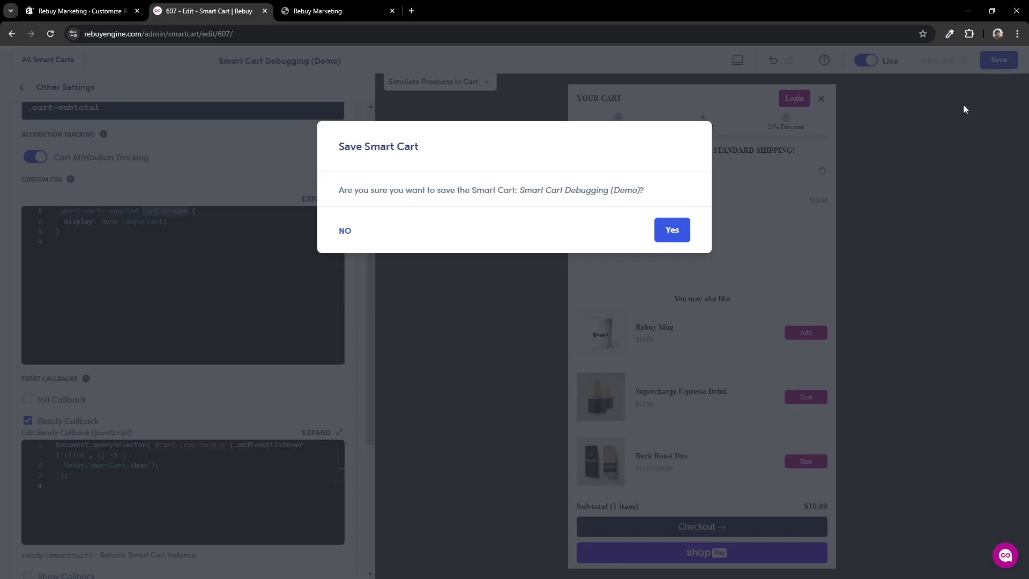
left_click(679, 235)
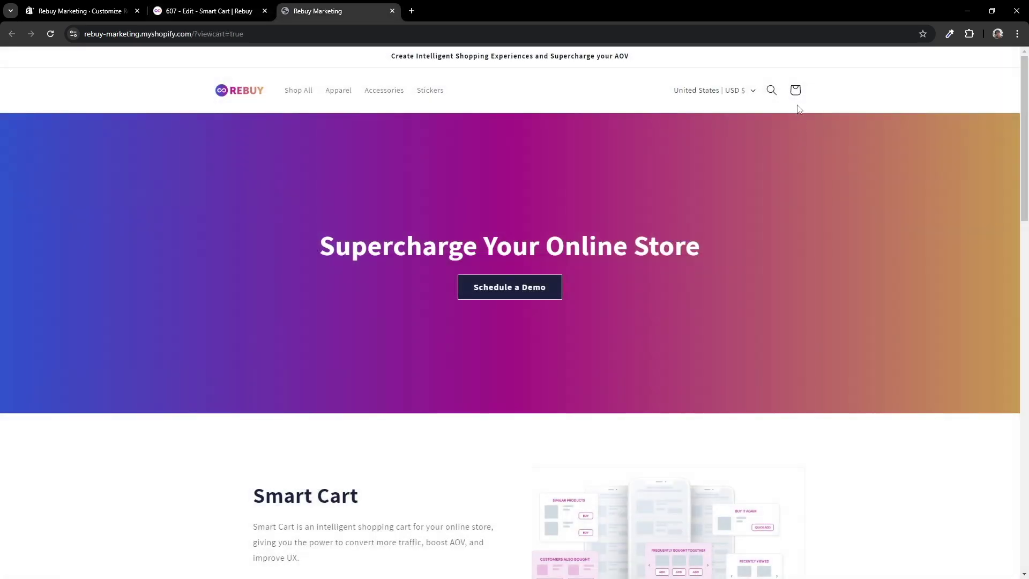
left_click(796, 90)
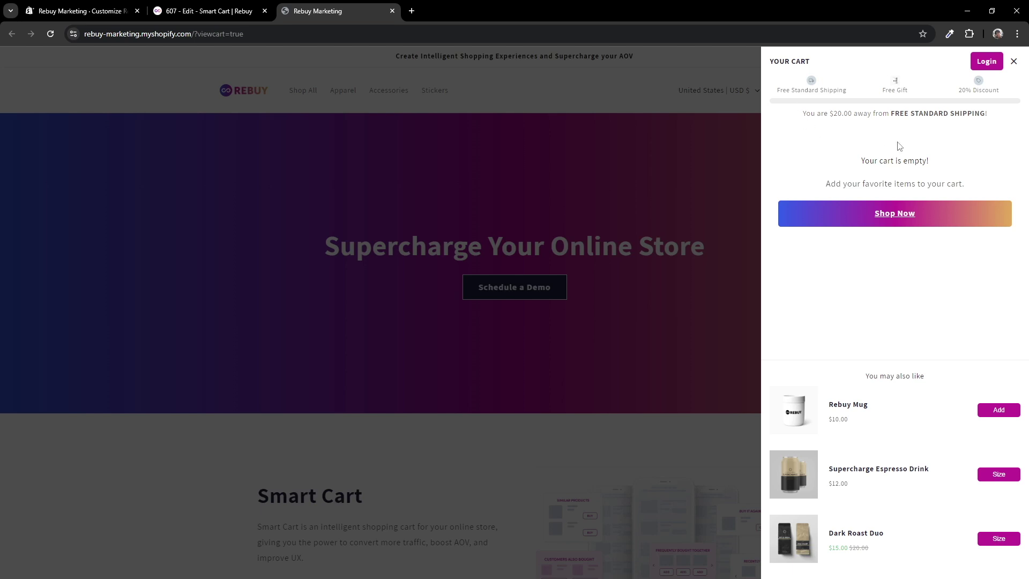
left_click(1013, 63)
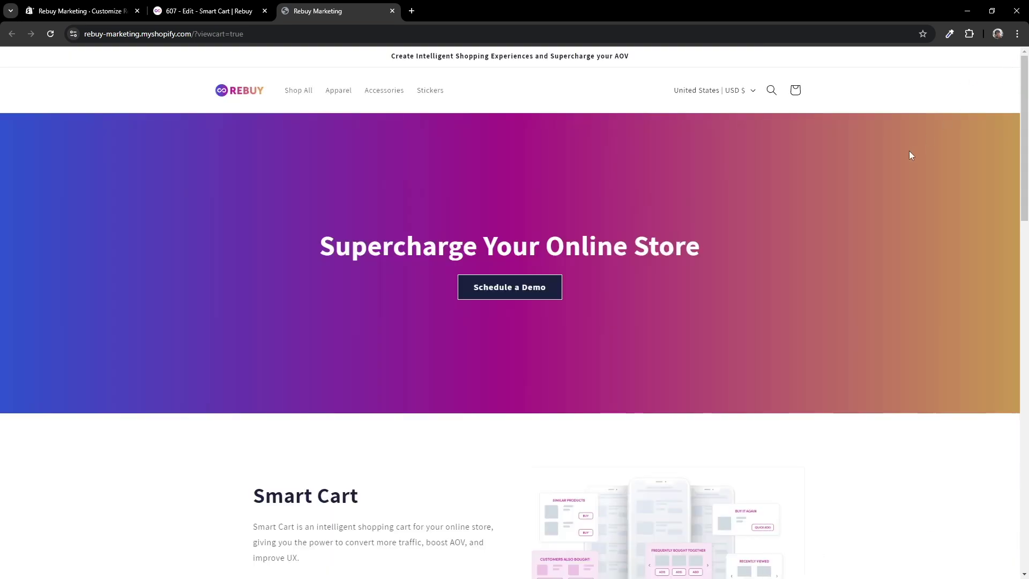
left_click(796, 91)
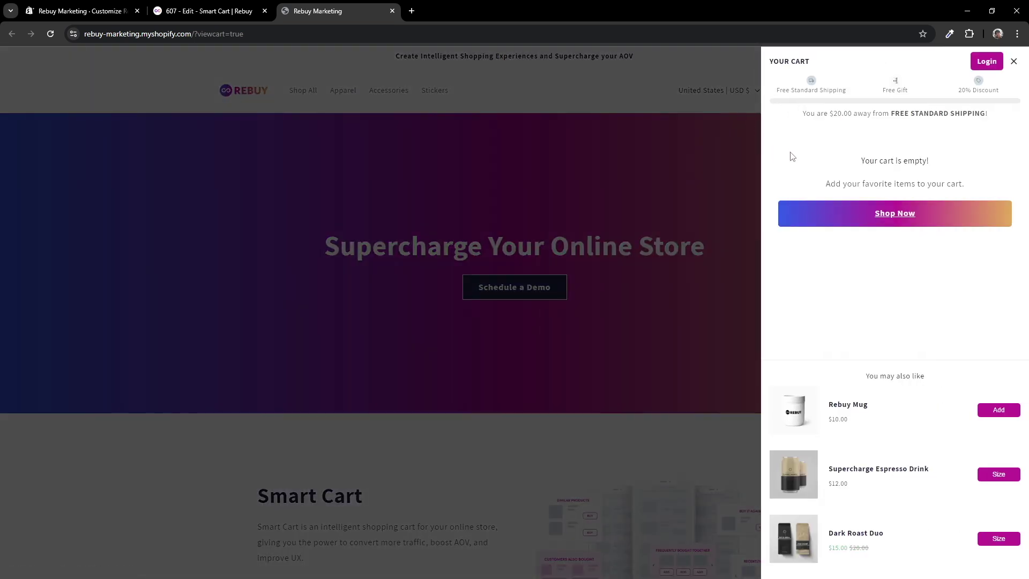